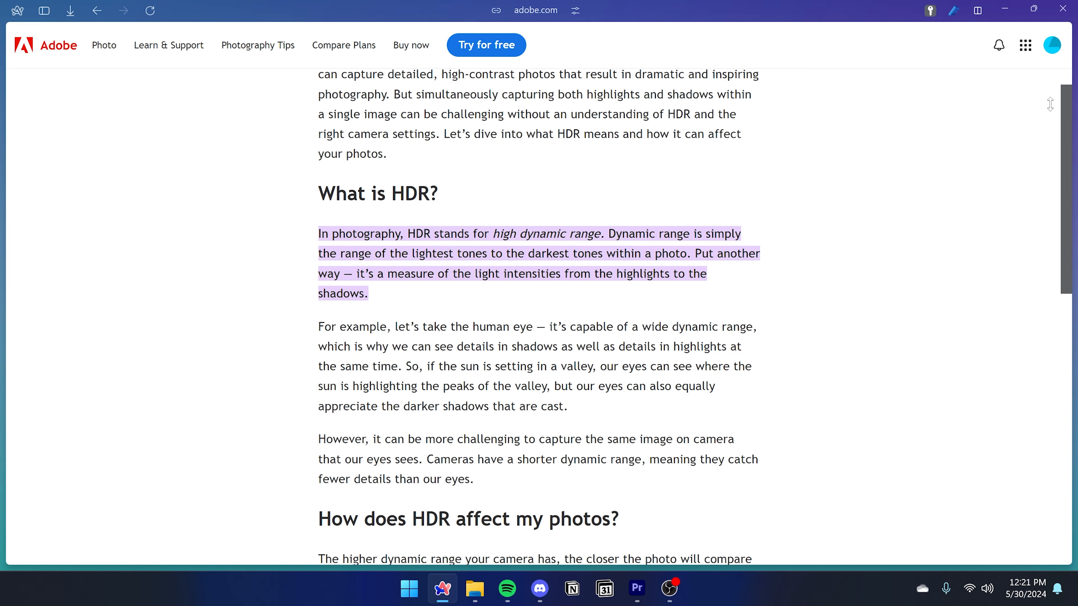
# Read Adobe's articles explaining HDR, its effect on photos, exposure bracketing, and reasons to make HDR images
pyautogui.scroll(-2, 1050, 104)
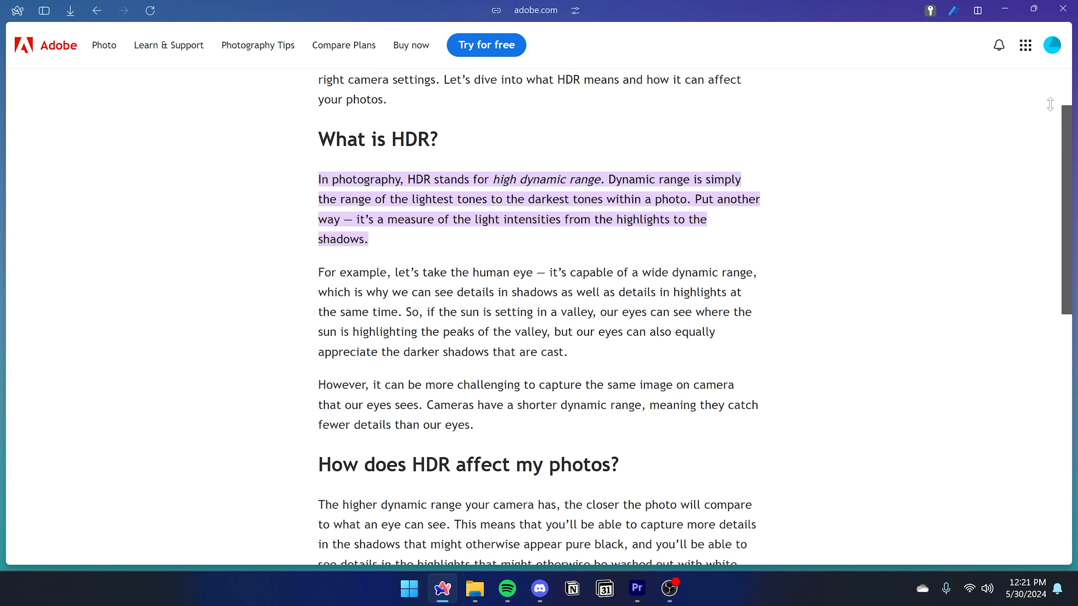
pyautogui.scroll(-2, 1050, 104)
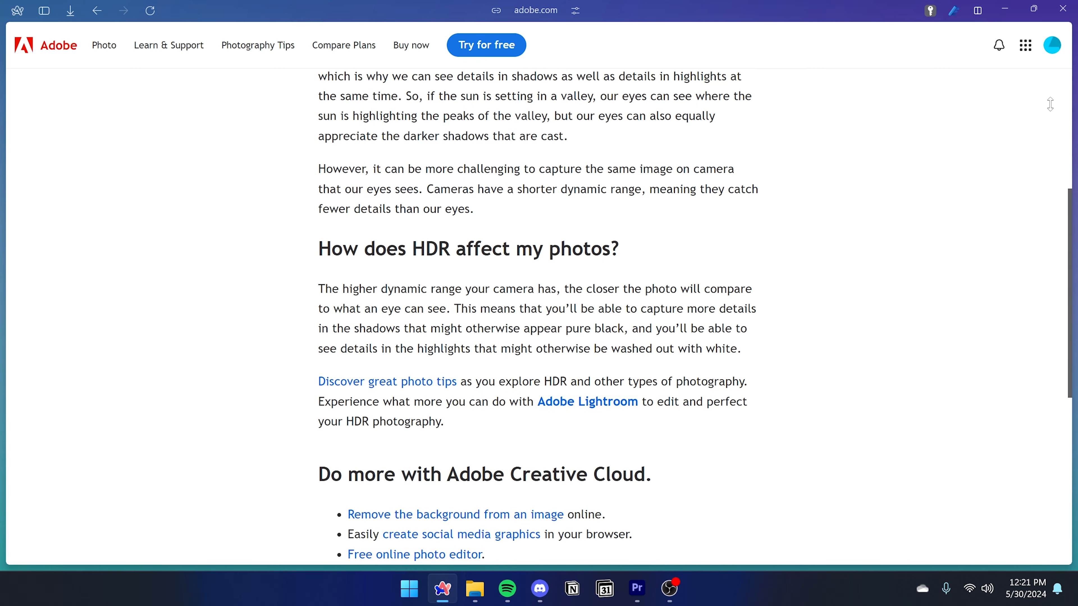
pyautogui.scroll(-2, 1050, 105)
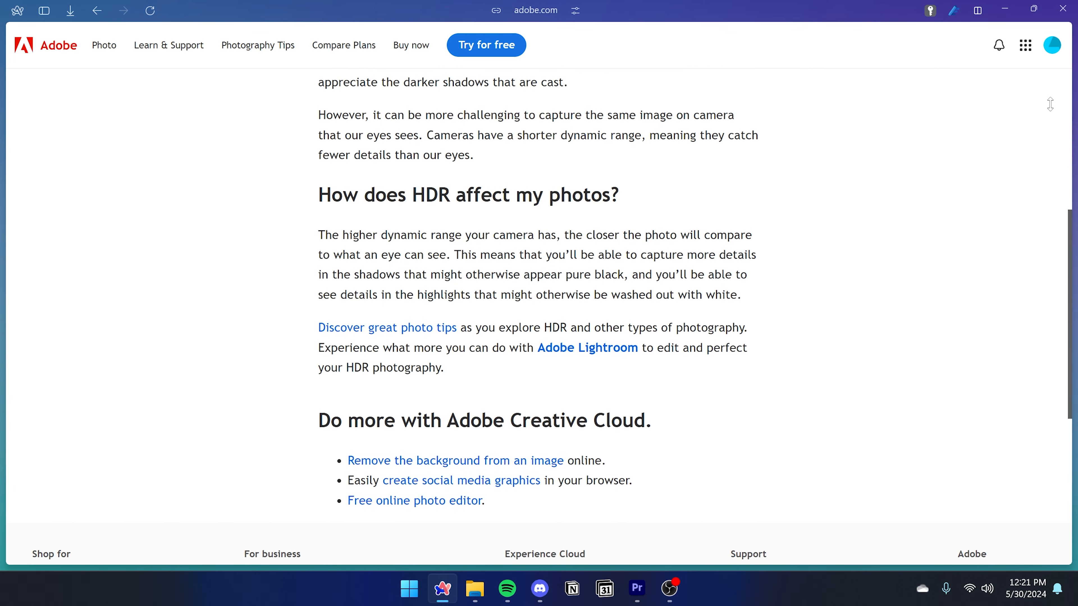
pyautogui.scroll(-2, 1050, 104)
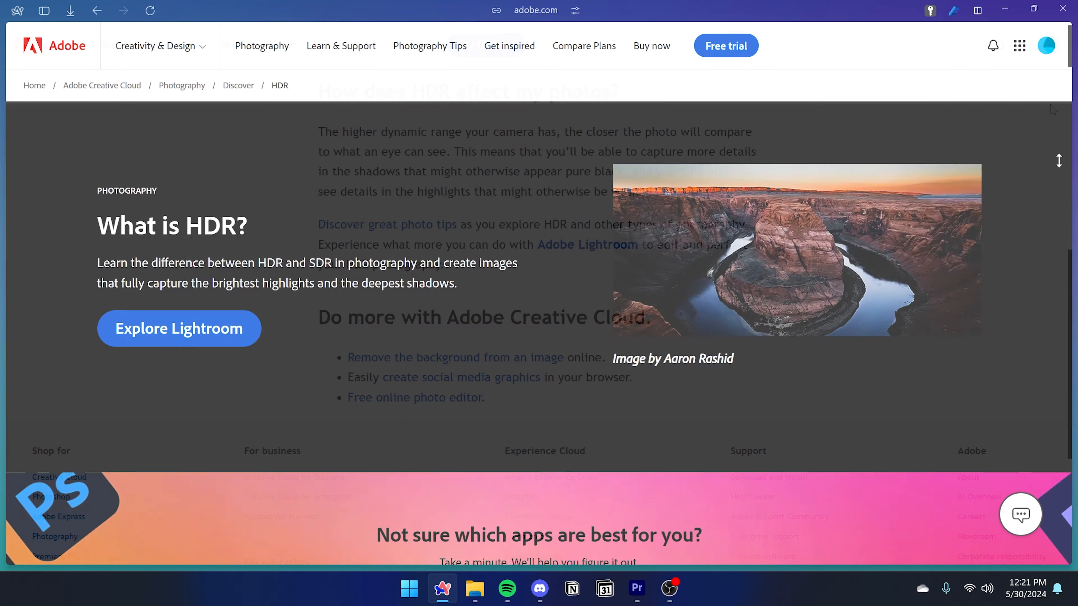
pyautogui.scroll(-3, 1058, 168)
pyautogui.scroll(-5, 1057, 167)
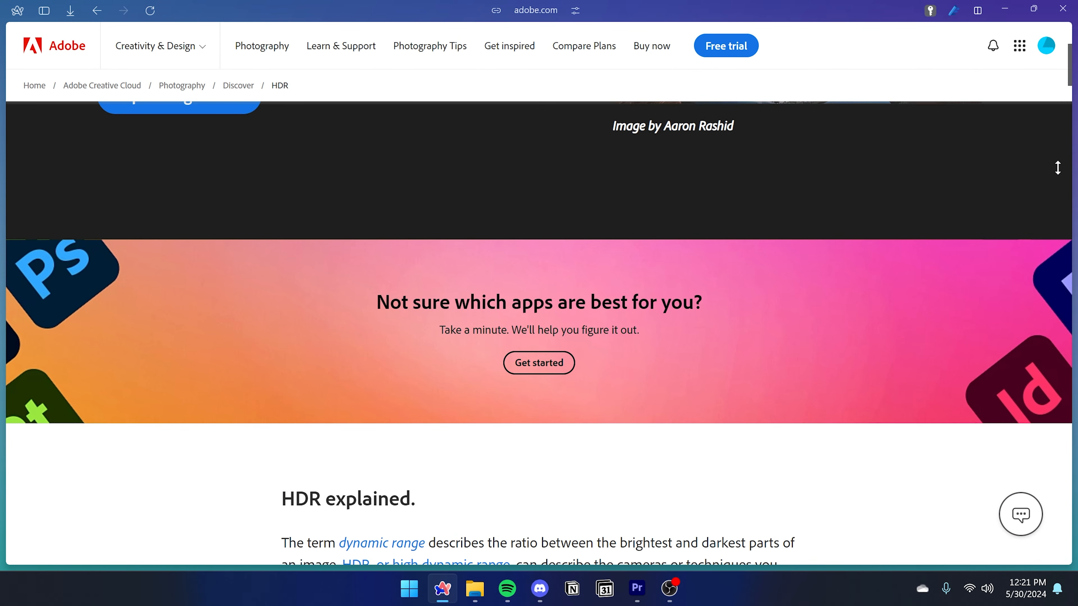
pyautogui.scroll(-4, 1057, 167)
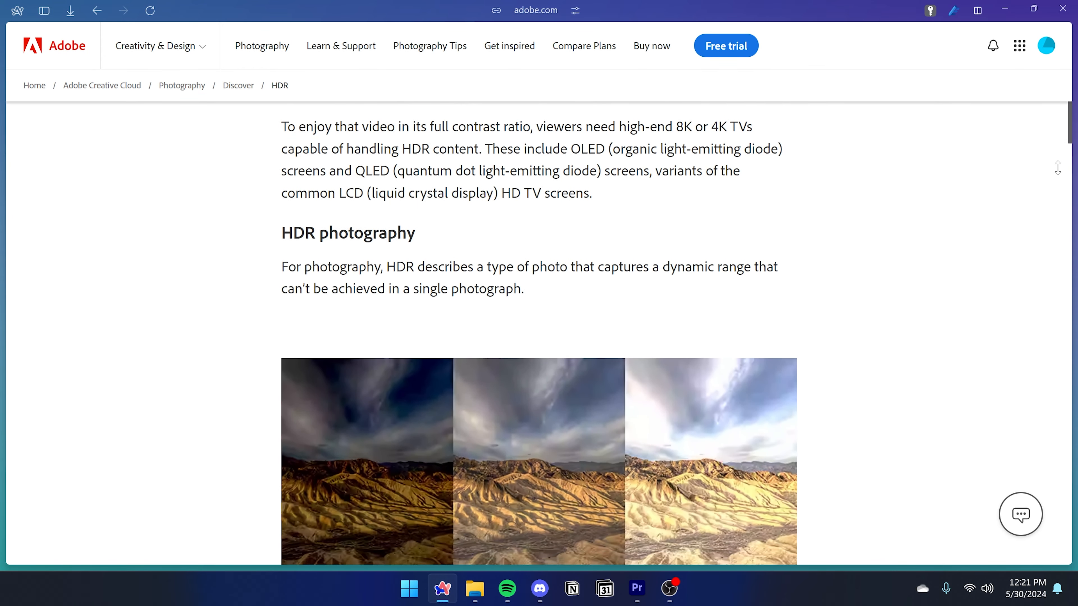
pyautogui.scroll(-1, 1057, 168)
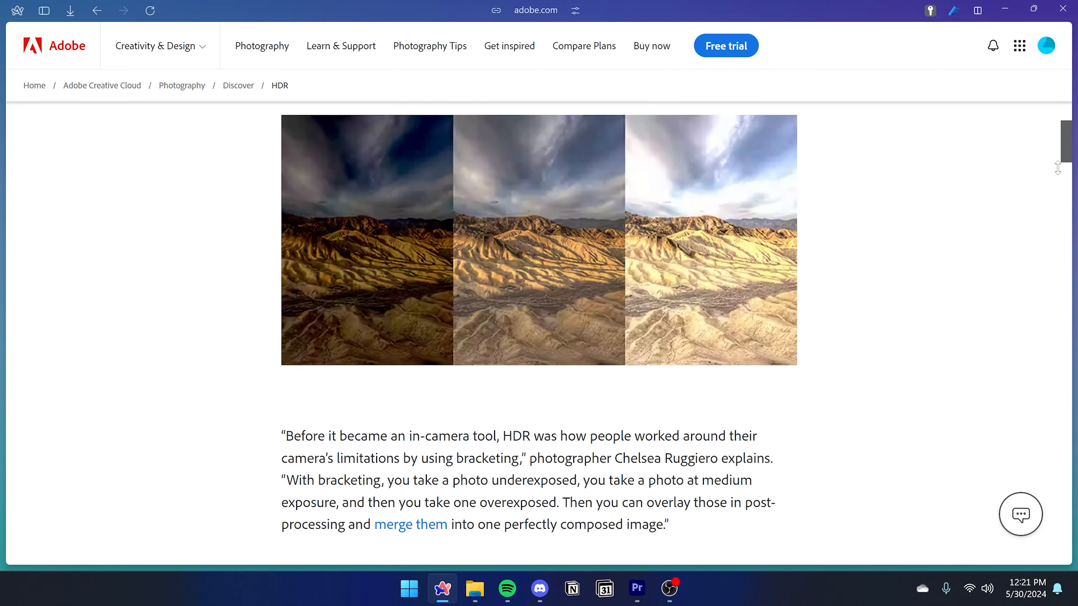
pyautogui.scroll(-1, 1057, 168)
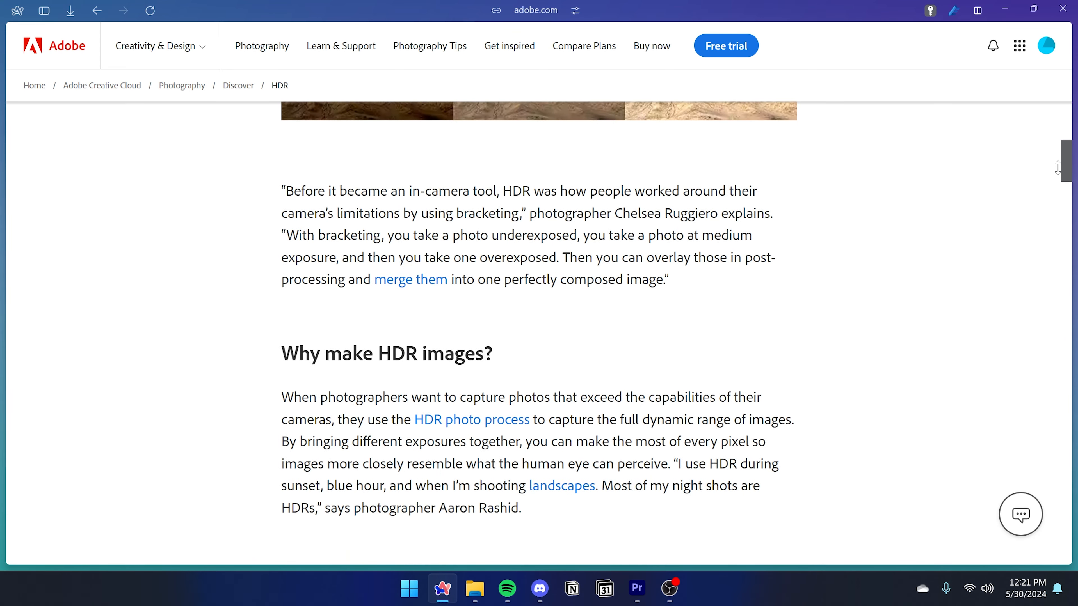
pyautogui.scroll(-1, 1058, 168)
pyautogui.scroll(-3, 1057, 168)
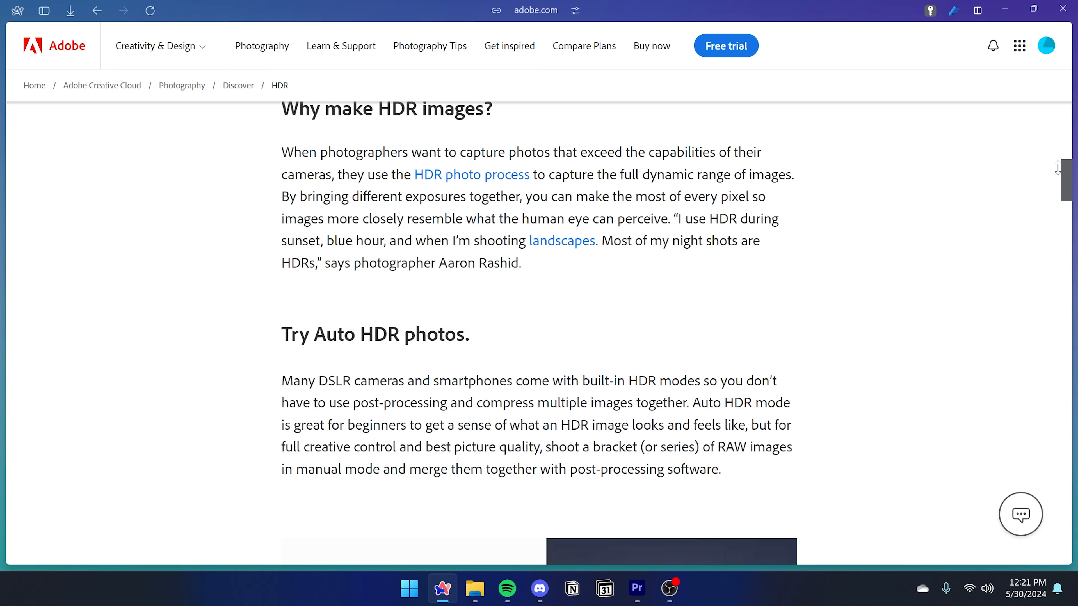
pyautogui.scroll(-1, 1057, 167)
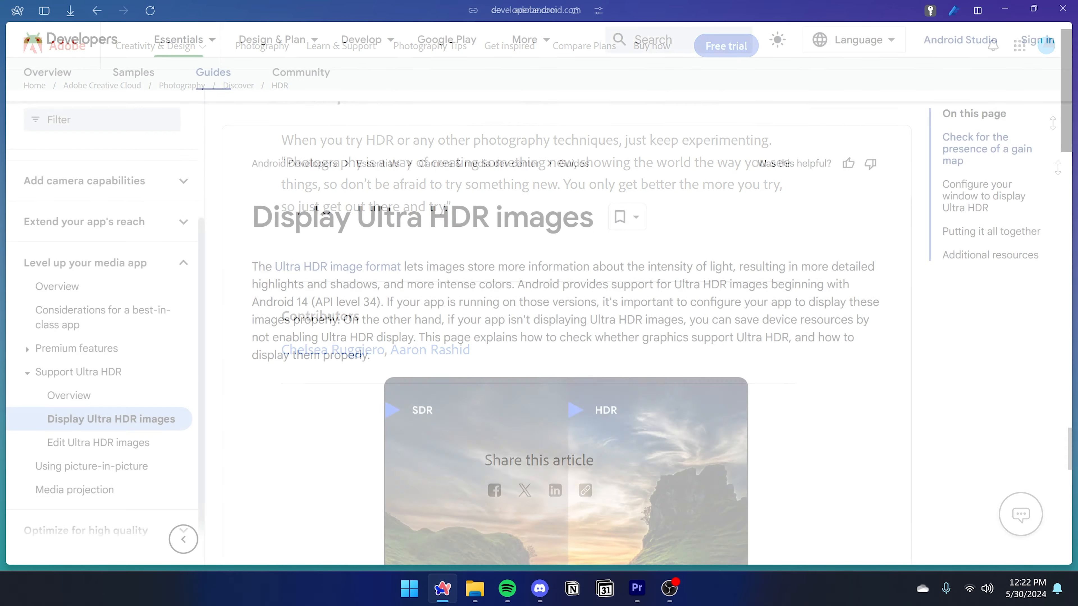
# Read the Android Developers guide on displaying Ultra HDR images, including the SDR and HDR comparison and window color mode sections
pyautogui.scroll(-2, 1055, 128)
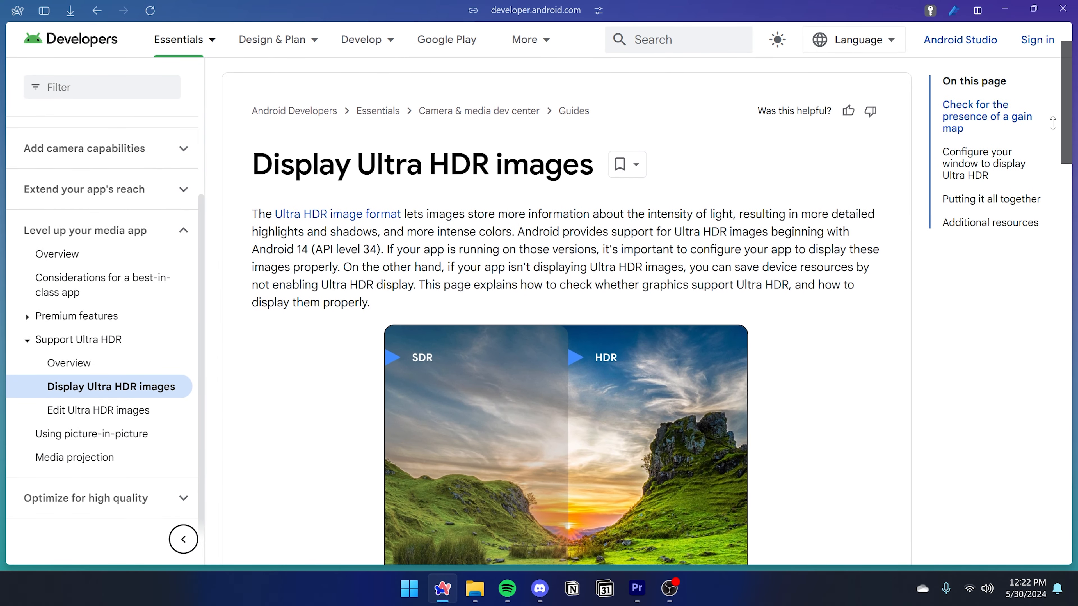
pyautogui.scroll(-3, 1053, 123)
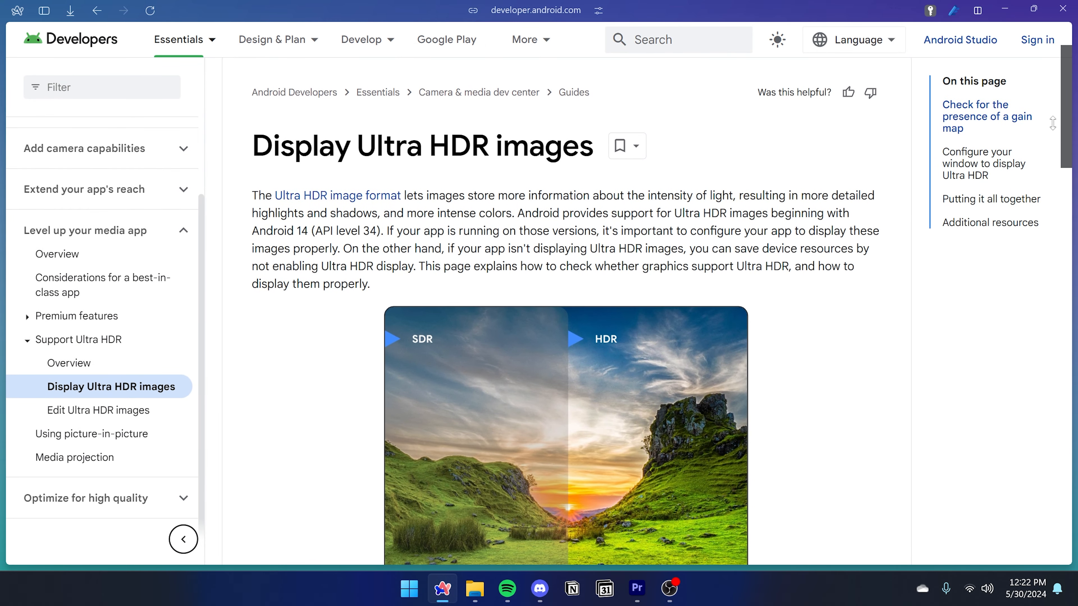
pyautogui.scroll(-5, 1053, 139)
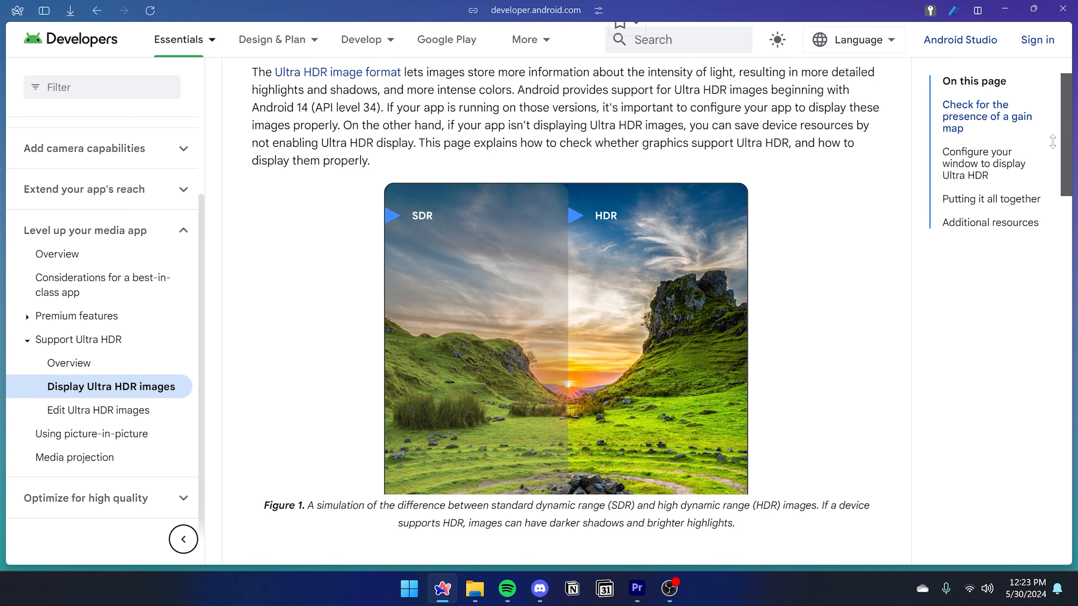
pyautogui.scroll(-5, 1053, 142)
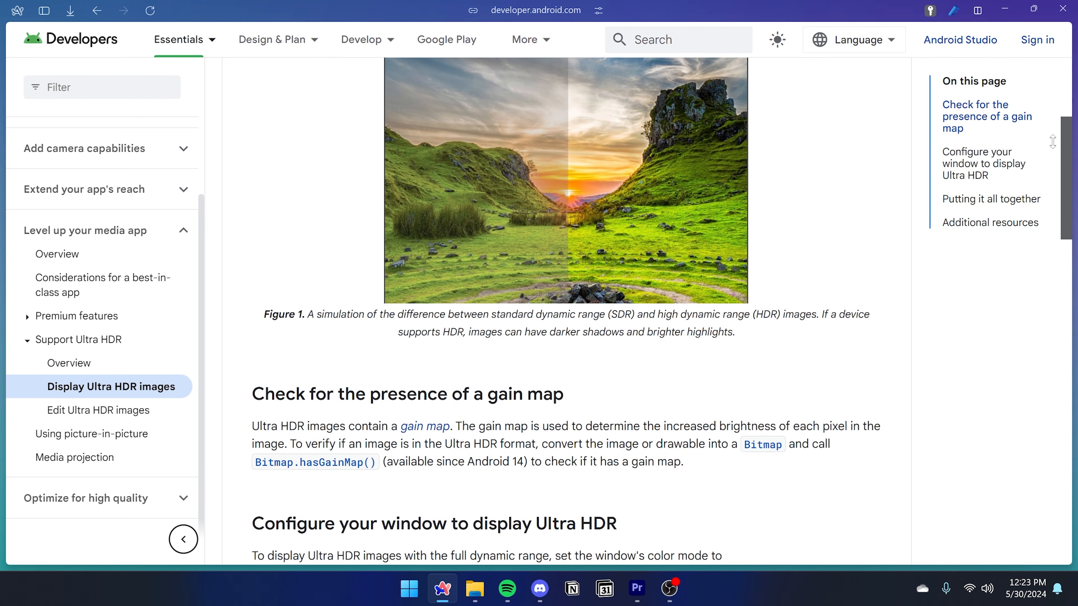
pyautogui.scroll(-5, 1053, 142)
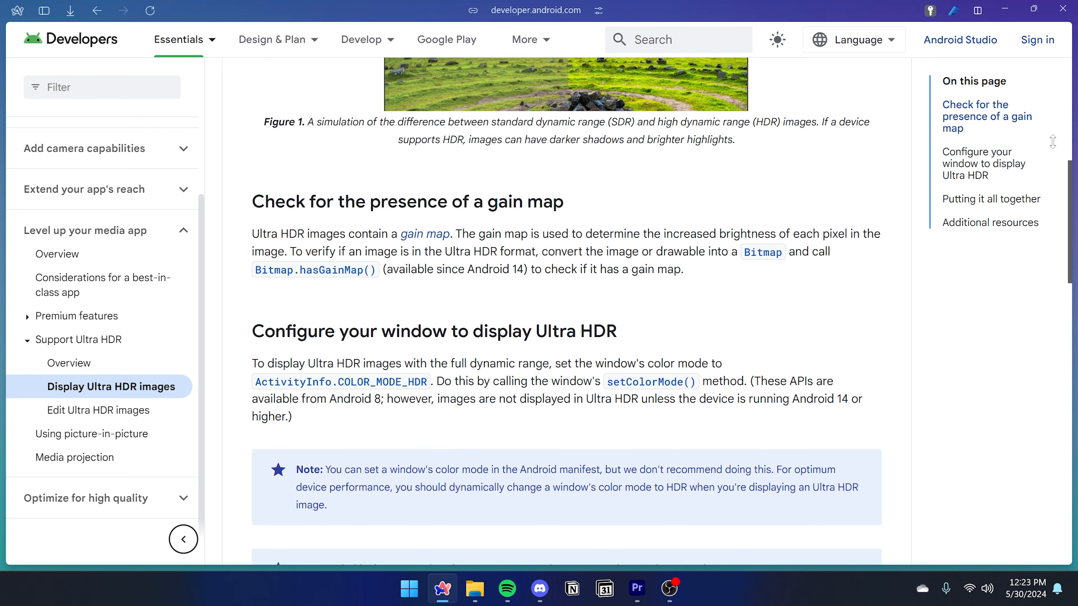
pyautogui.scroll(-5, 1053, 141)
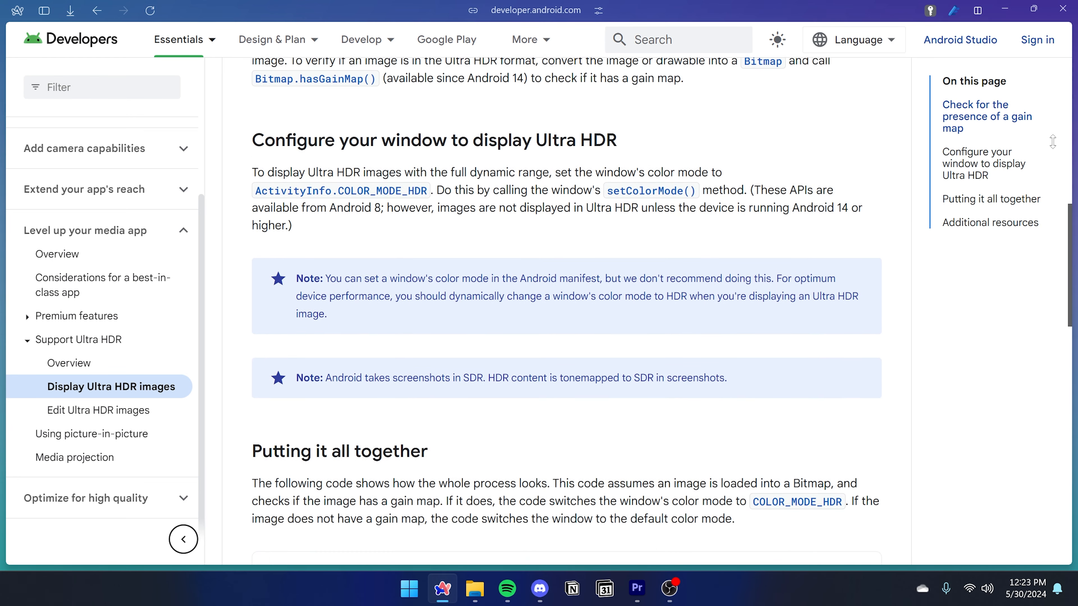
pyautogui.scroll(-5, 1053, 141)
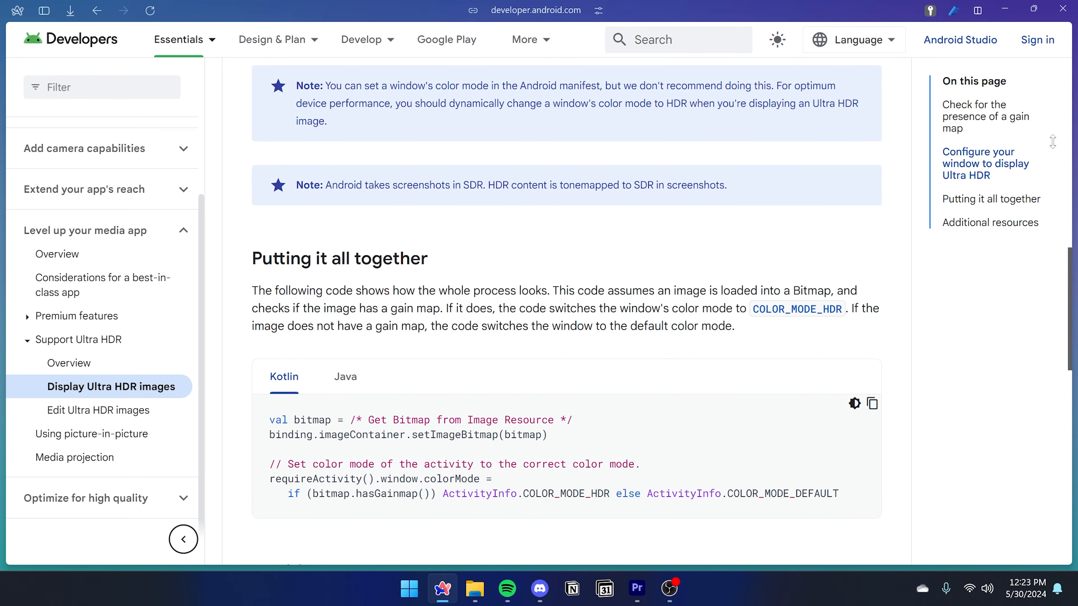
pyautogui.scroll(-5, 1053, 141)
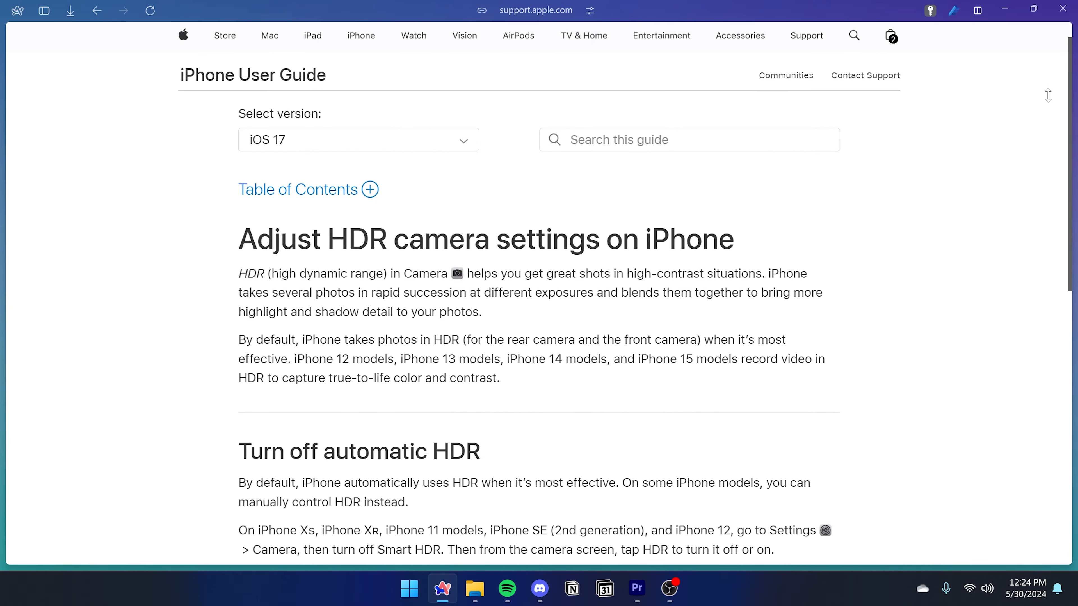
pyautogui.scroll(-3, 1047, 99)
pyautogui.scroll(-4, 1048, 99)
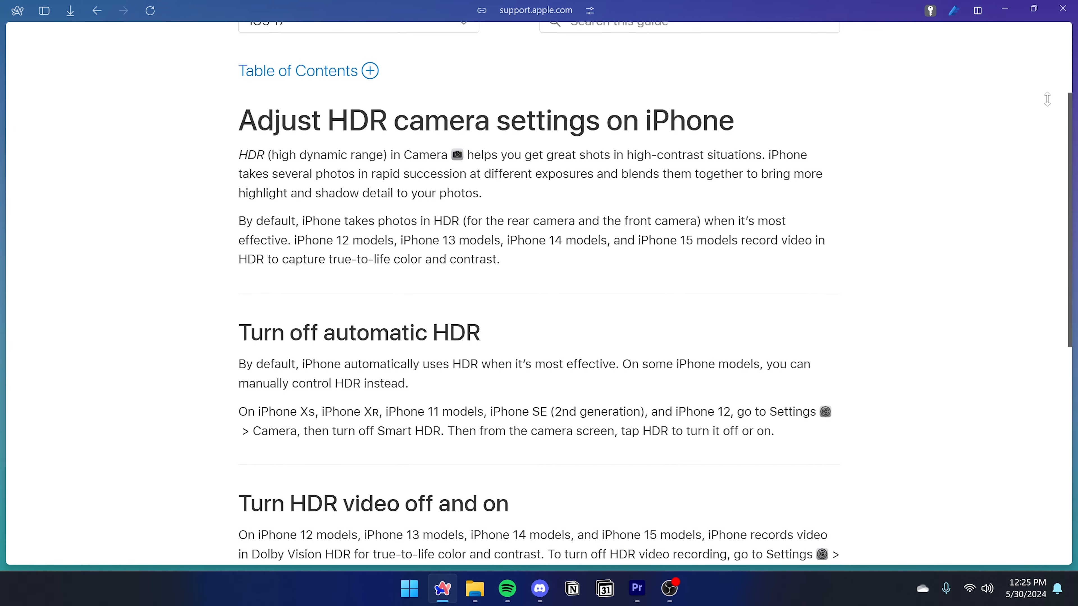
pyautogui.scroll(-4, 1047, 99)
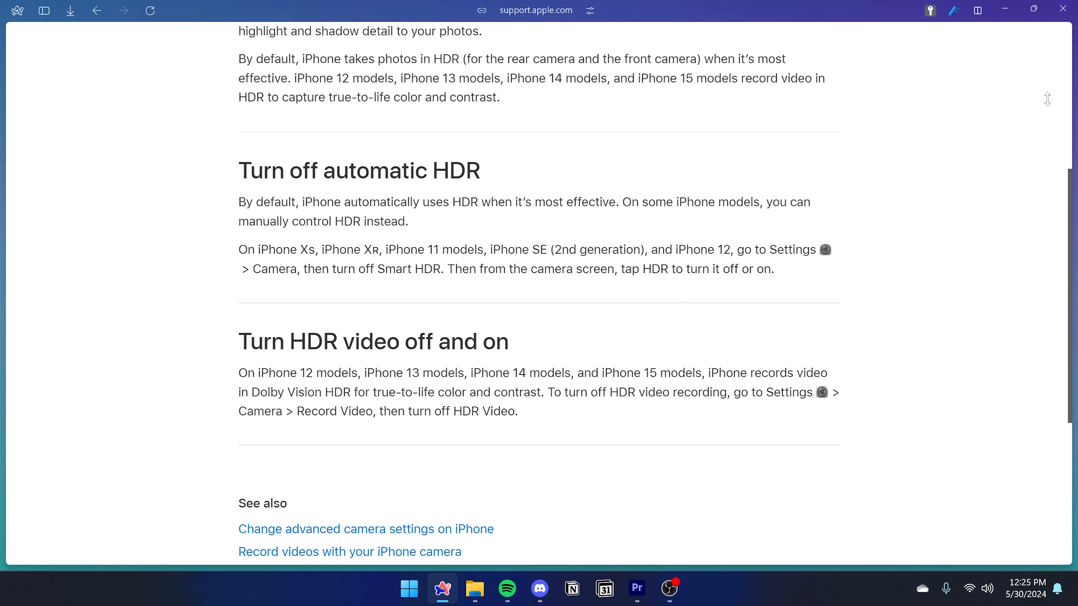
pyautogui.scroll(-4, 1048, 99)
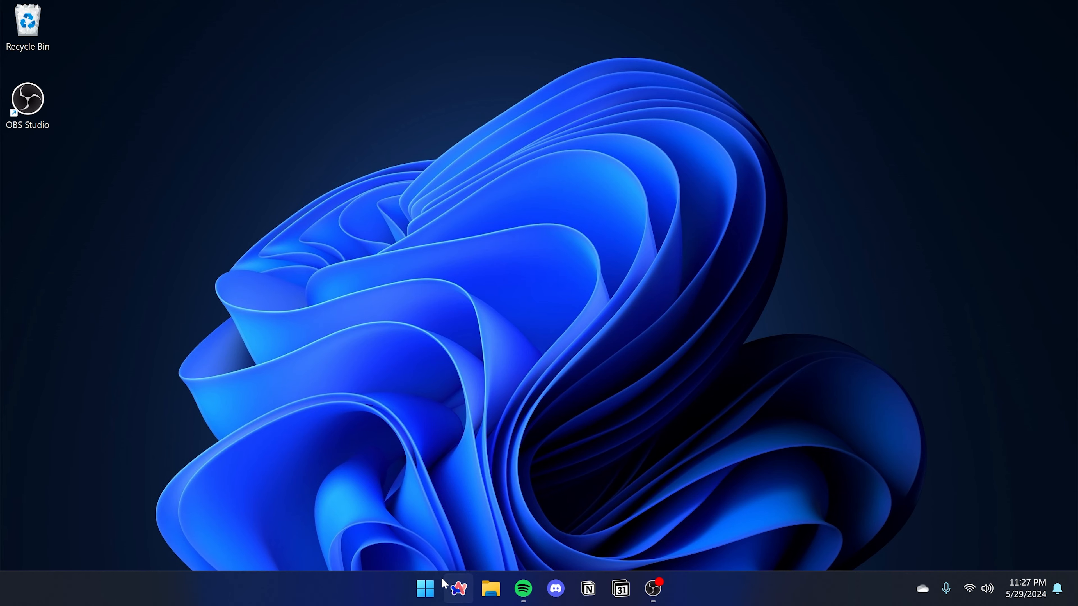
# Launch Adobe Lightroom Classic from the list of all installed apps
pyautogui.click(425, 589)
pyautogui.click(700, 112)
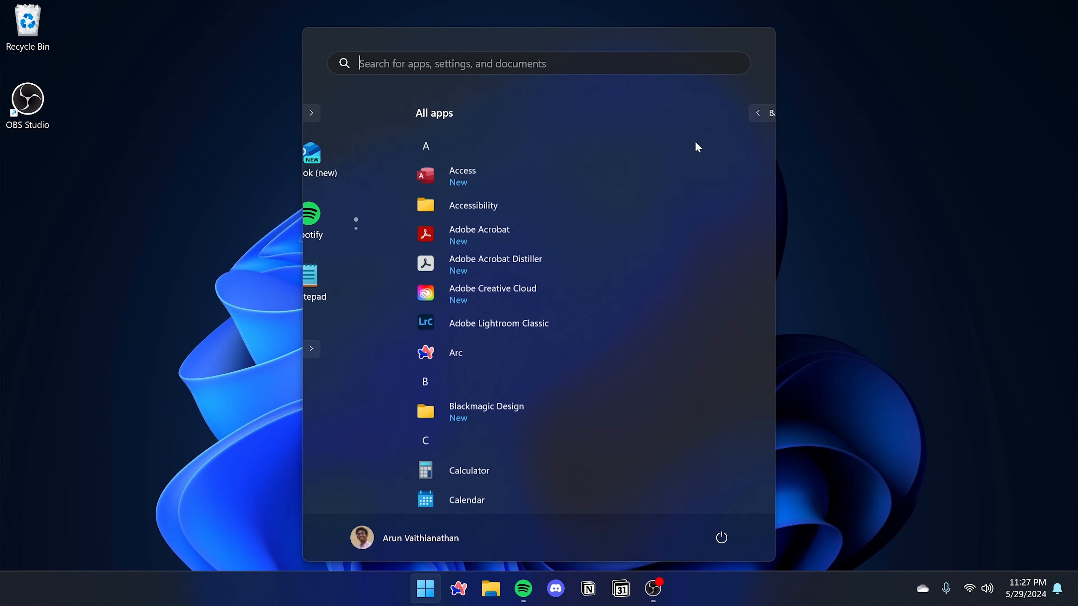
pyautogui.click(497, 330)
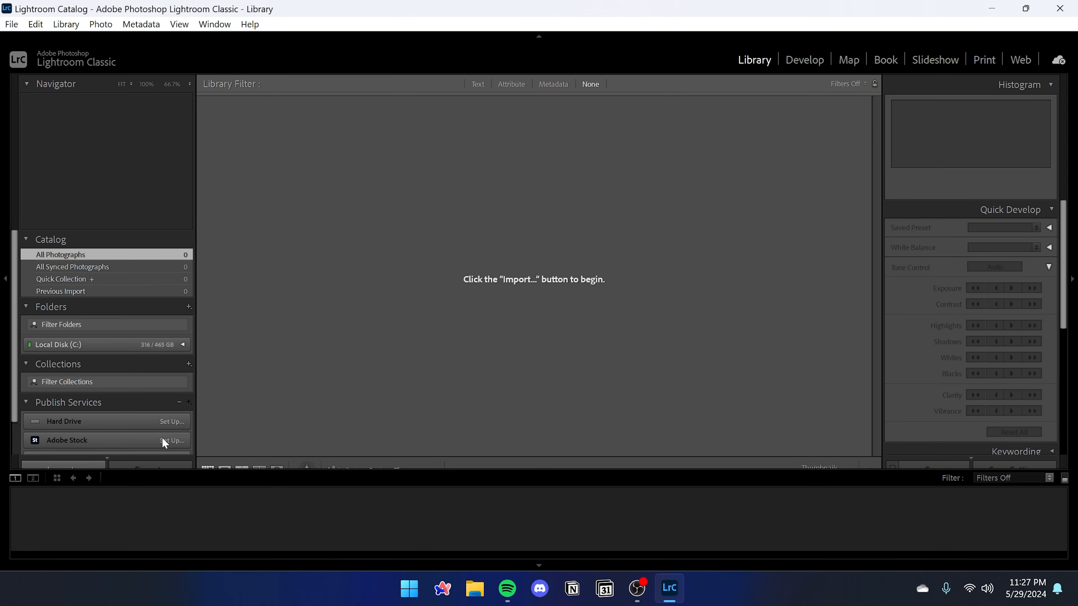
# Import the raw photo DSC04871.ARW from the Downloads folder, adding it to the catalog without moving it
pyautogui.click(86, 453)
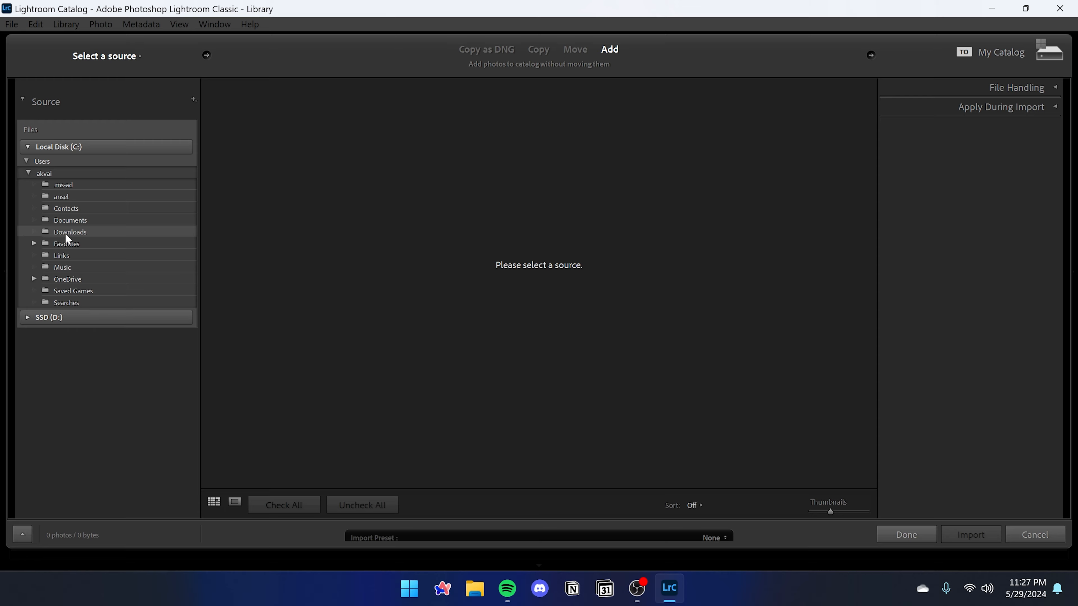
pyautogui.click(66, 233)
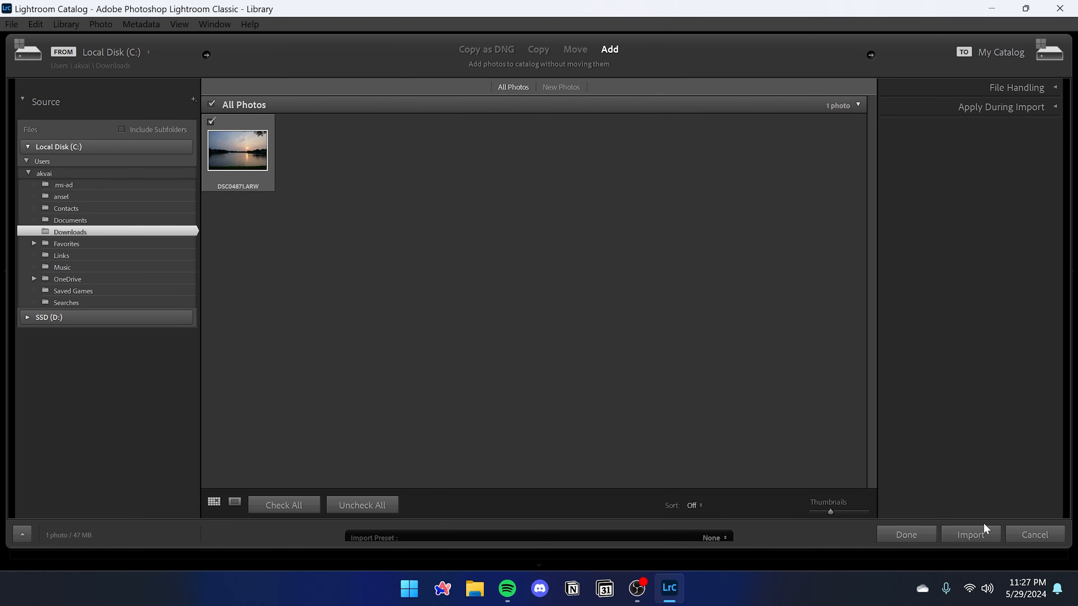
pyautogui.click(952, 532)
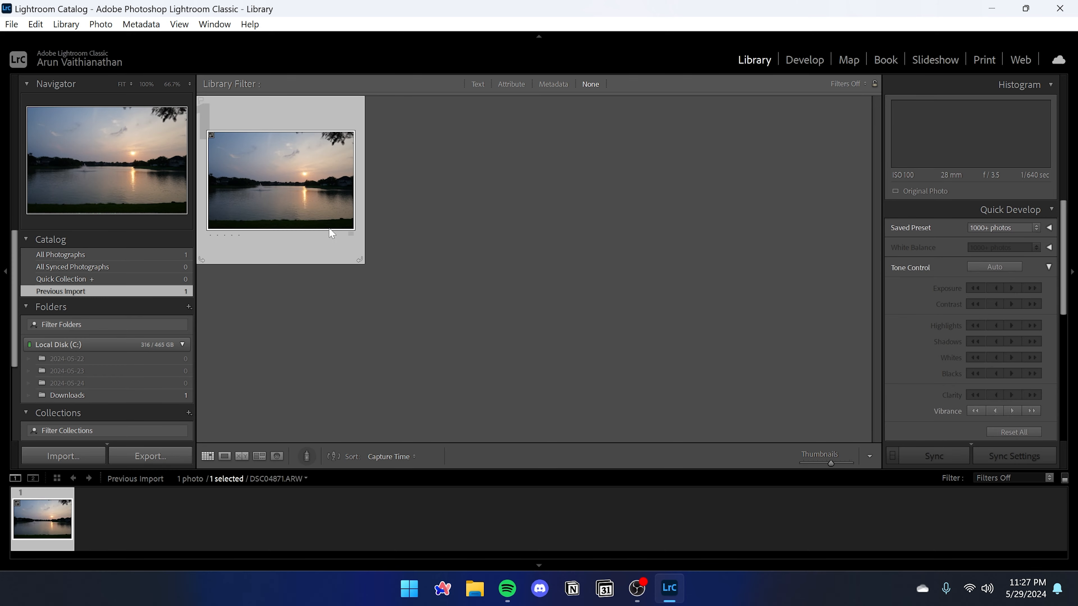
# Enhance the imported sunset photo with AI Denoise at an amount of 50, producing a new DNG
pyautogui.rightClick(303, 193)
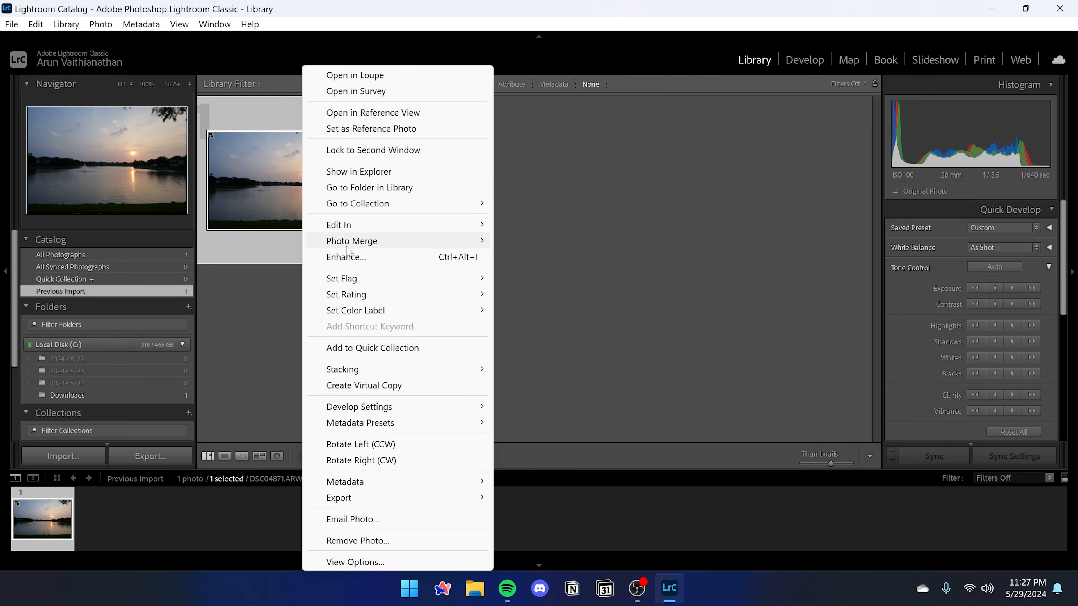
pyautogui.click(352, 256)
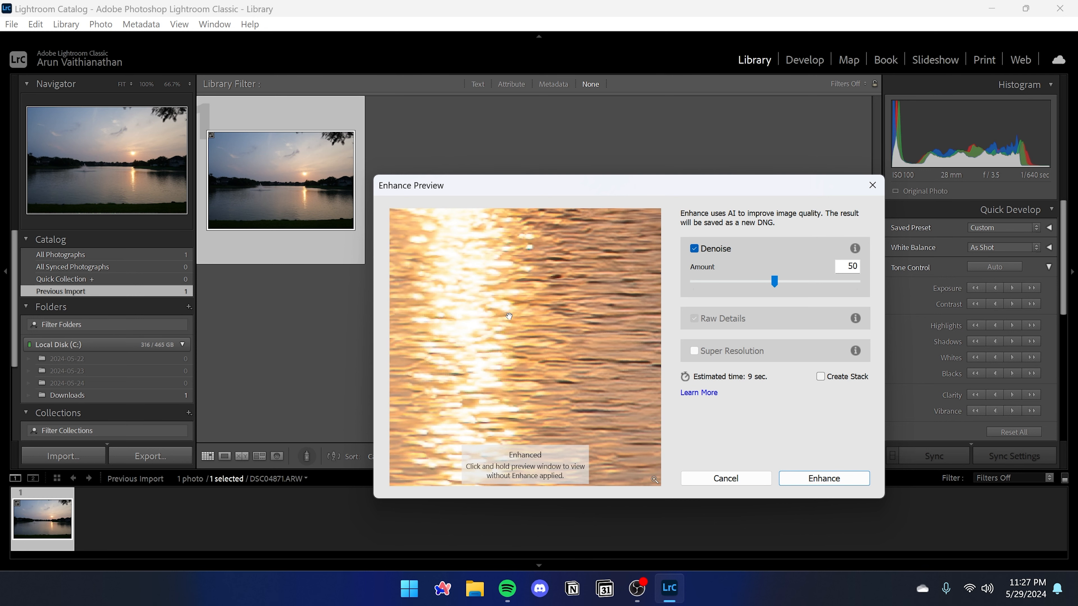
pyautogui.click(812, 478)
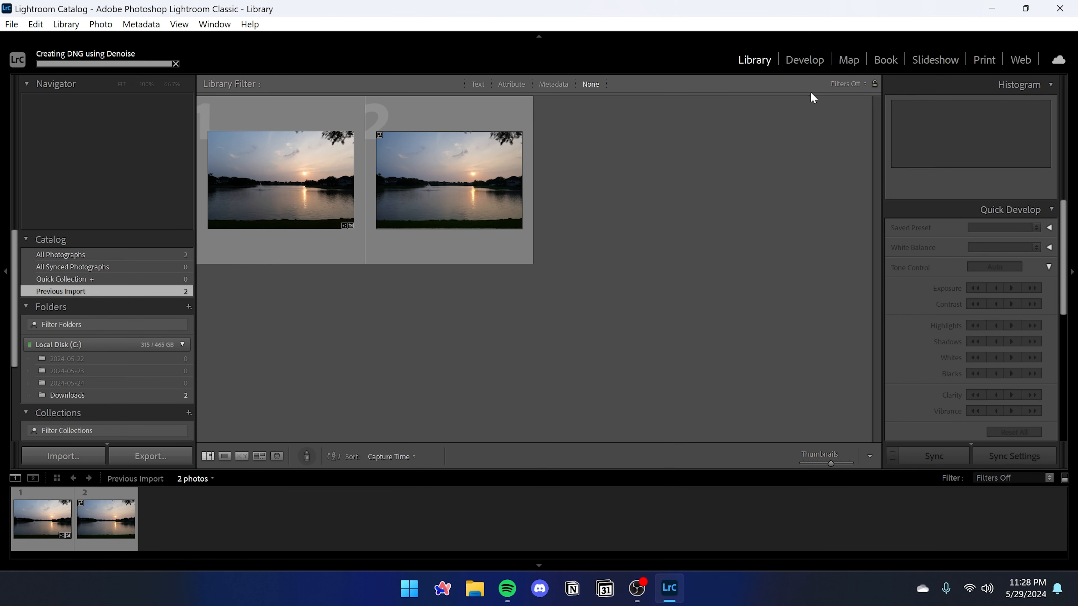
# Open DSC04871-Enhanced-NR.dng in the Develop module and enable HDR editing for it
pyautogui.click(818, 63)
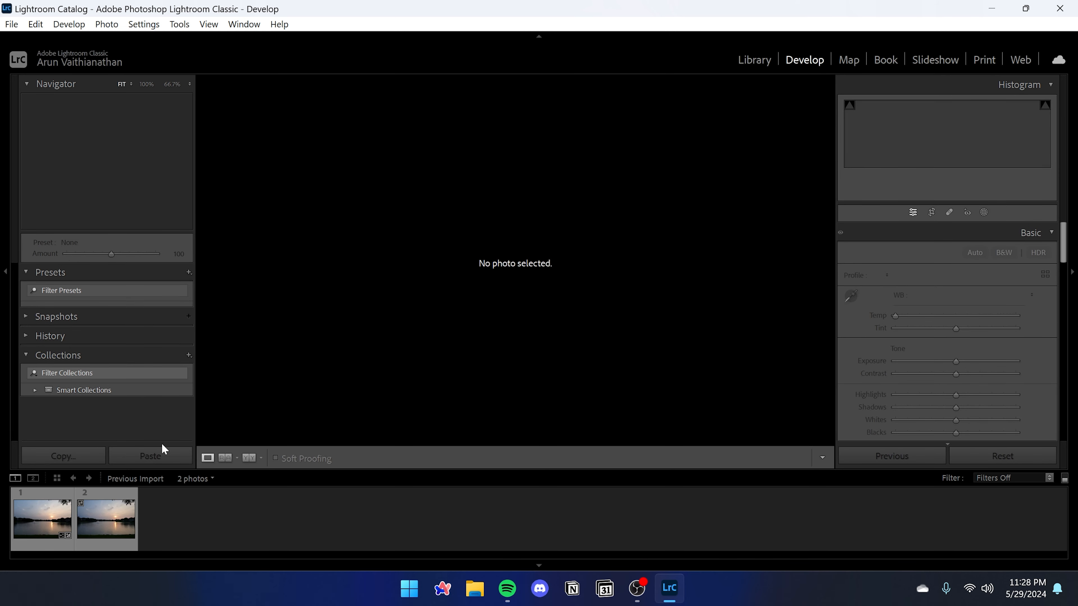
pyautogui.click(47, 514)
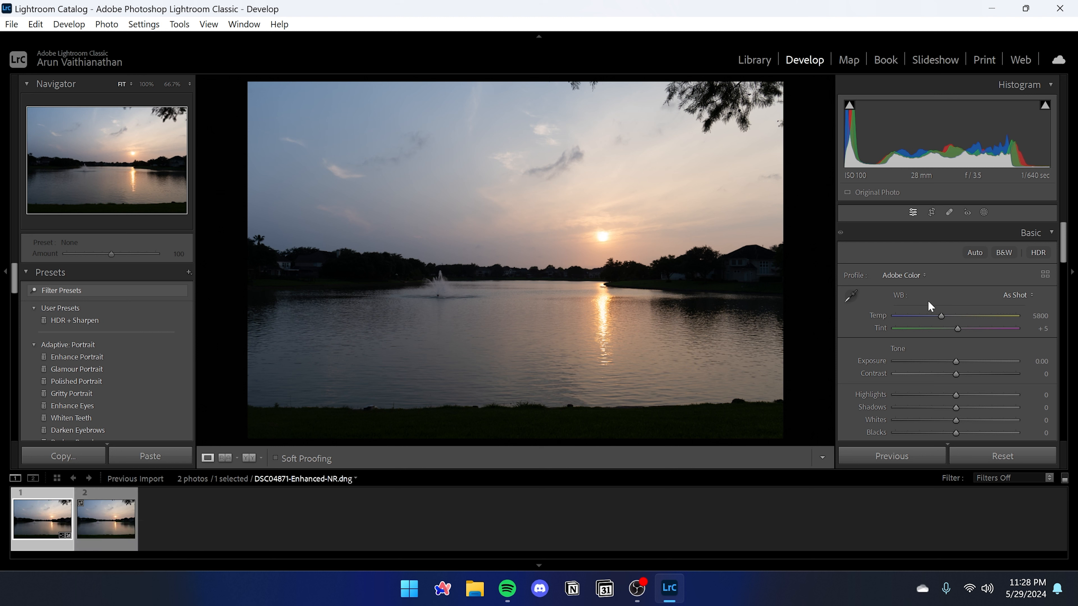
pyautogui.click(1040, 253)
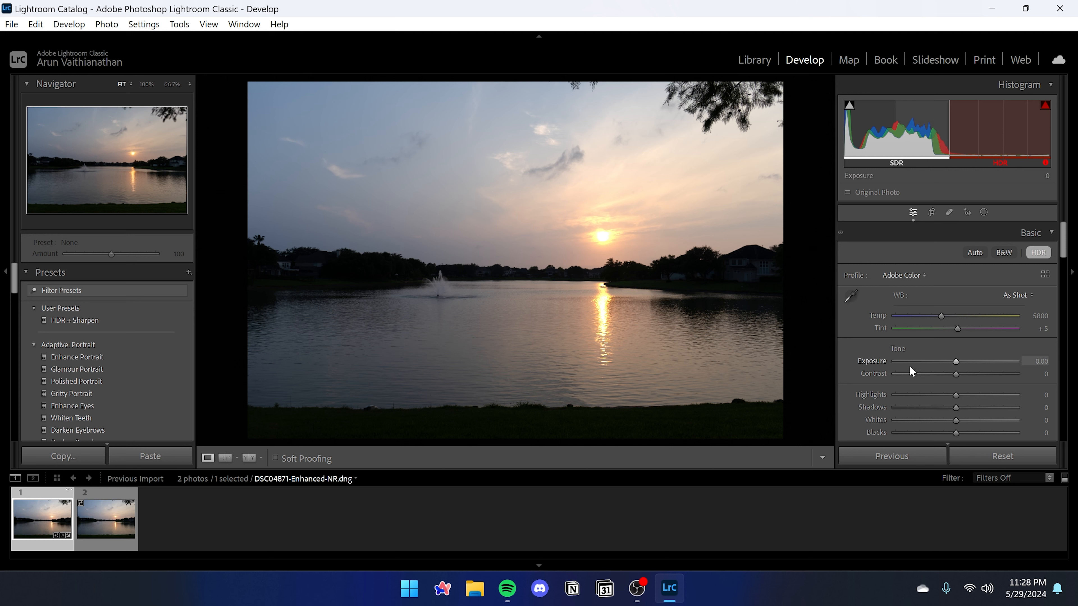
# Compare the sunset photo's HDR and SDR renditions by switching Preview for SDR Display on and back off
pyautogui.scroll(-5, 909, 373)
pyautogui.click(928, 324)
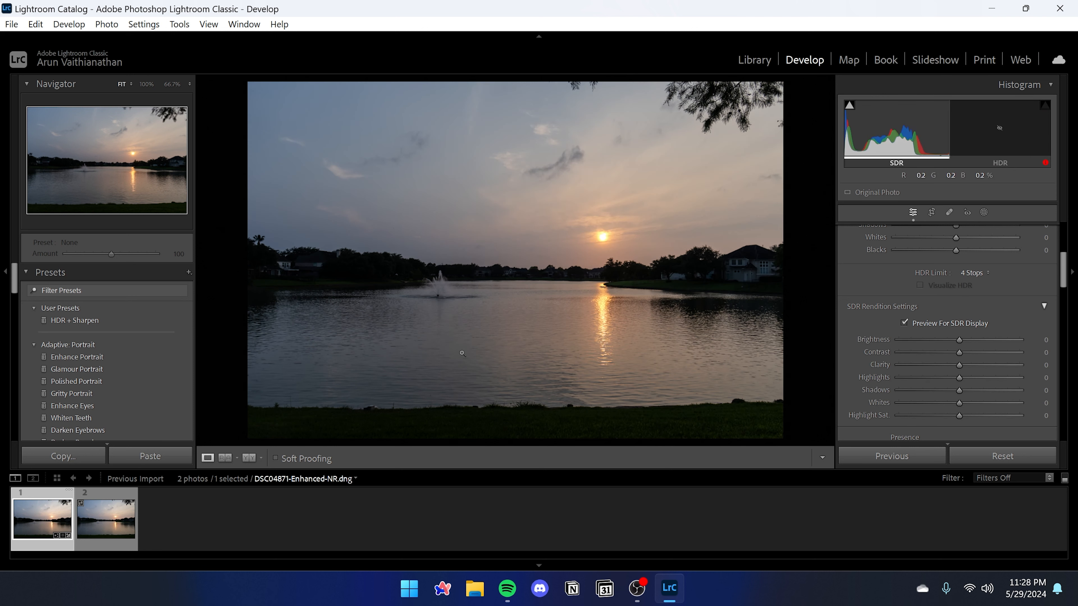
pyautogui.click(940, 324)
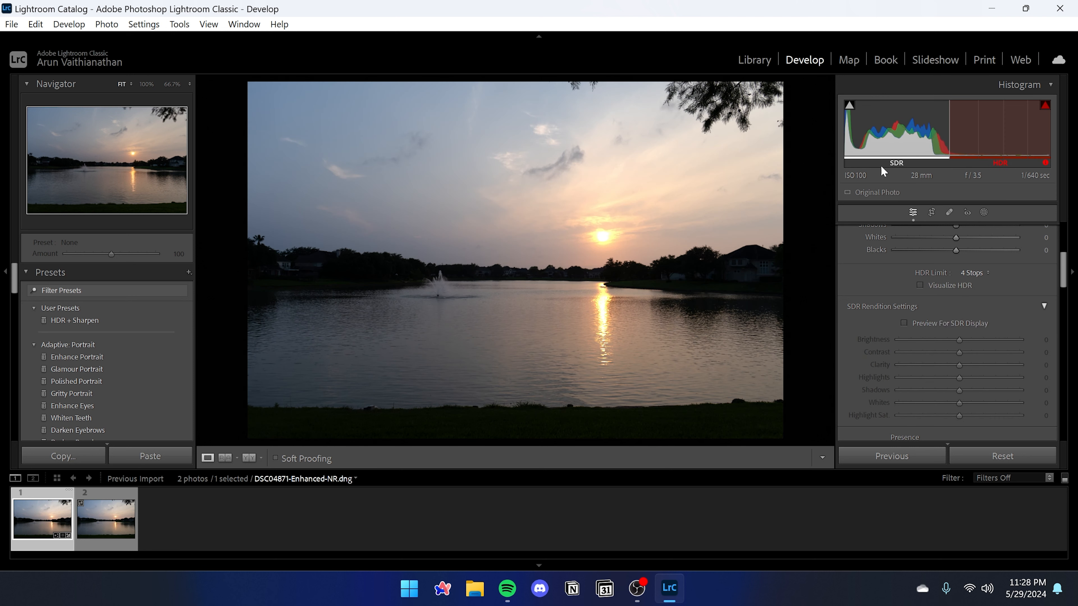
pyautogui.moveTo(606, 235); pyautogui.dragTo(585, 288)
pyautogui.scroll(3, 957, 319)
pyautogui.scroll(2, 957, 320)
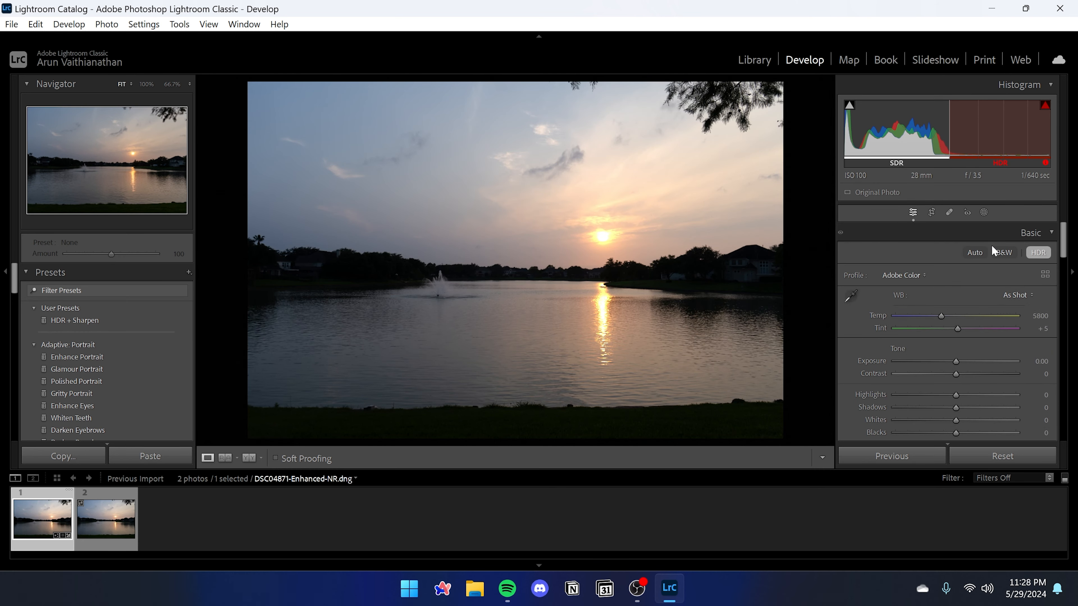
# Switch Preview for SDR Display on and off repeatedly to examine how the sunset's bright areas and histogram differ between renditions
pyautogui.scroll(-5, 970, 255)
pyautogui.click(941, 325)
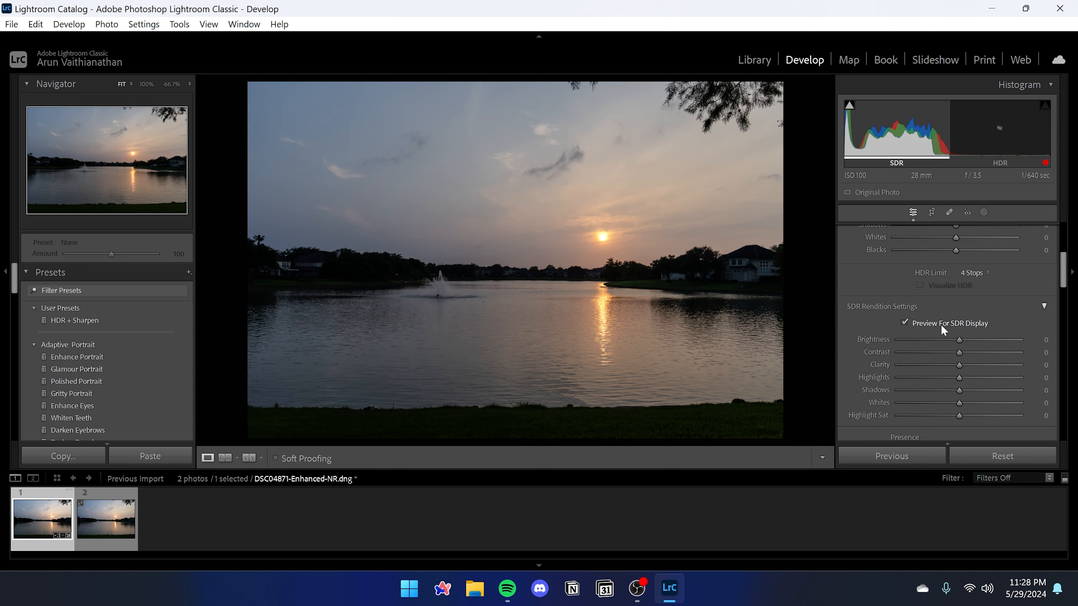
pyautogui.scroll(4, 958, 348)
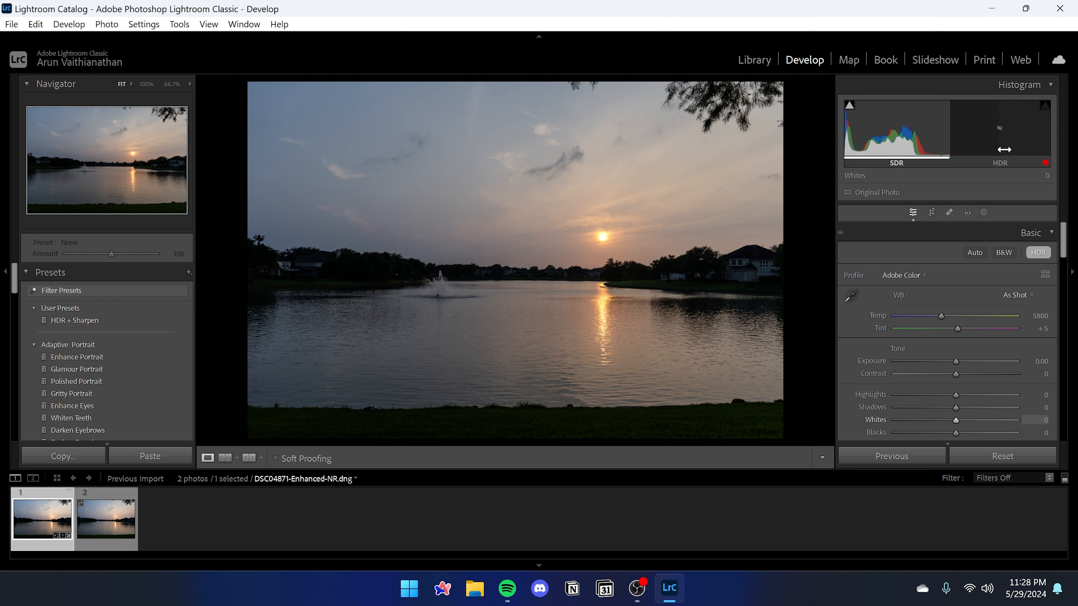
pyautogui.scroll(-5, 929, 276)
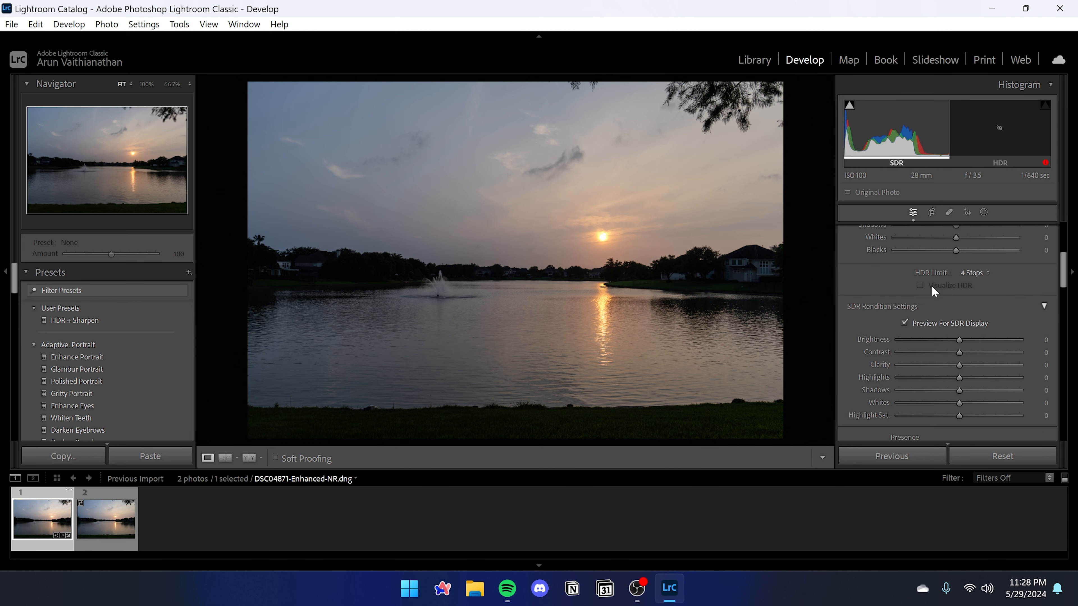
pyautogui.click(971, 325)
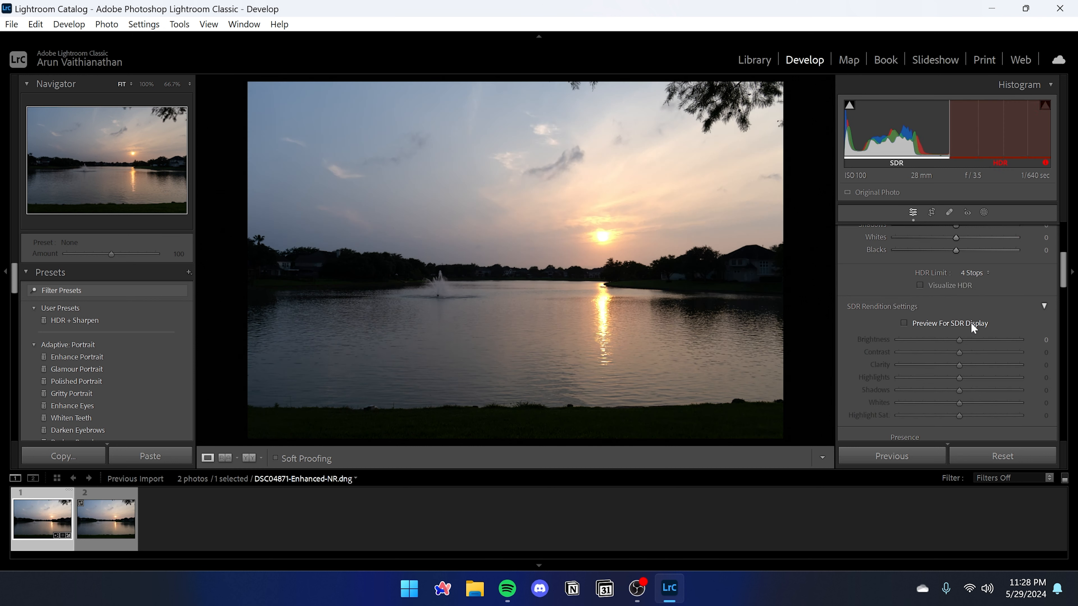
pyautogui.click(972, 327)
pyautogui.click(972, 327)
# Raise the sunset photo's Exposure to +2.04 and compare the brightened HDR and SDR renditions, finishing with the SDR preview on
pyautogui.scroll(3, 996, 323)
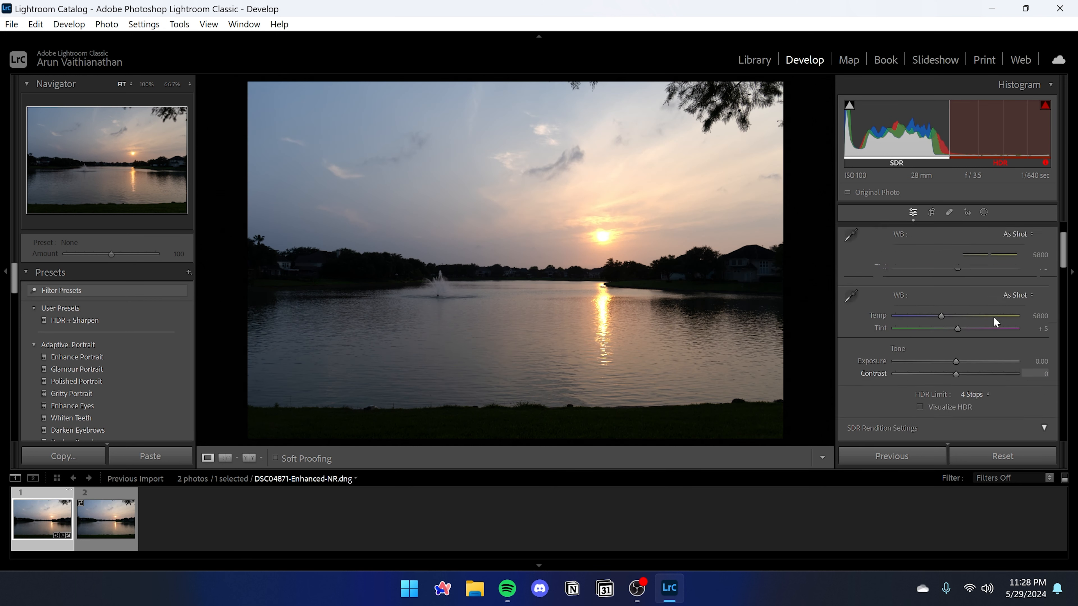
pyautogui.scroll(2, 995, 324)
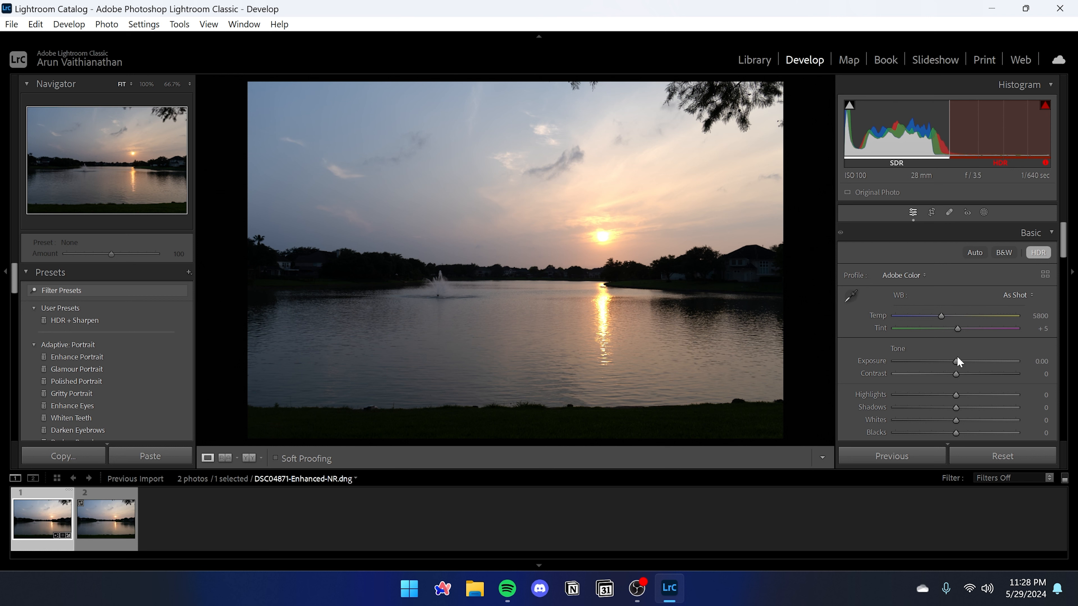
pyautogui.moveTo(971, 361)
pyautogui.mouseDown()
pyautogui.moveTo(992, 361)
pyautogui.moveTo(981, 365)
pyautogui.mouseUp()
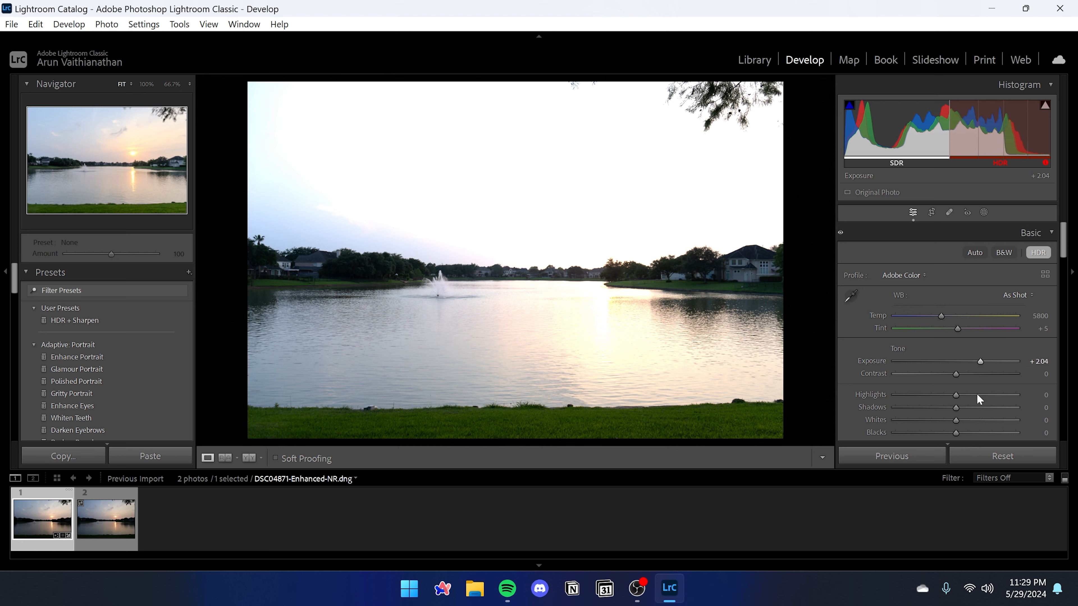
pyautogui.scroll(-3, 976, 393)
pyautogui.click(953, 382)
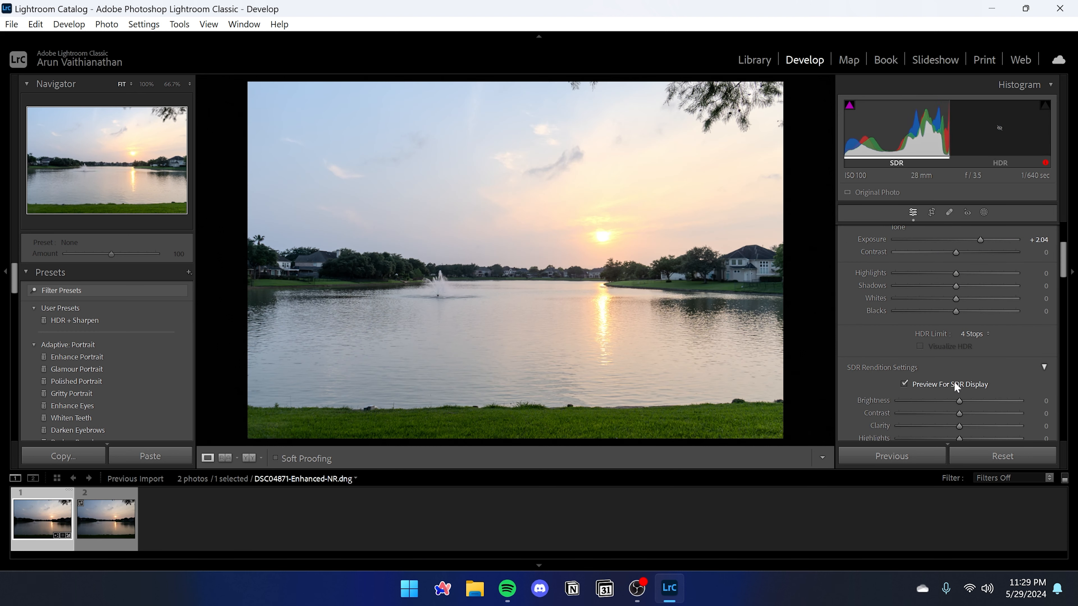
pyautogui.click(955, 383)
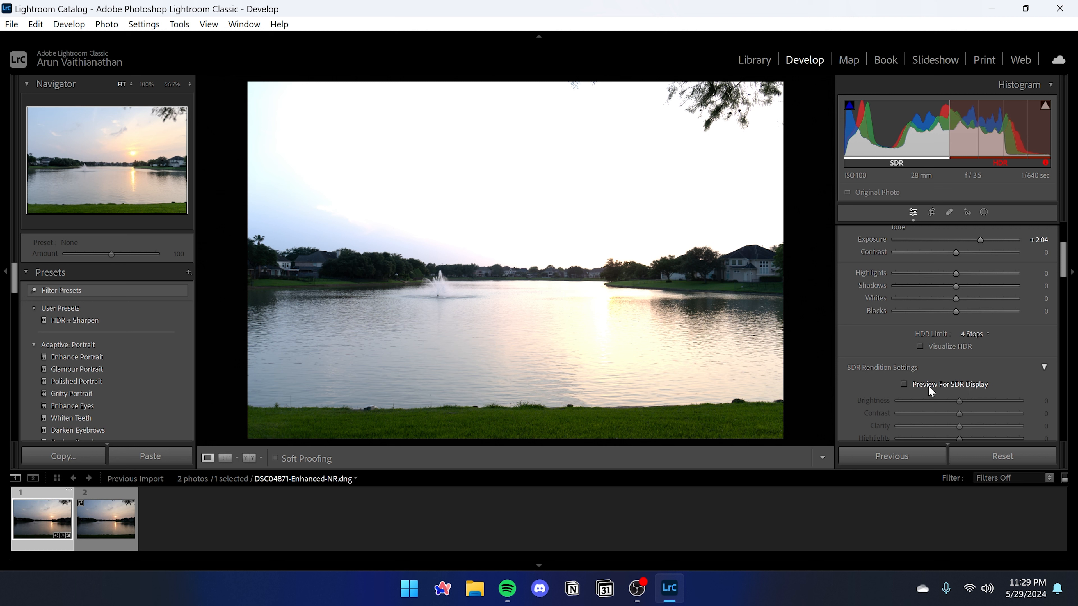
pyautogui.click(905, 383)
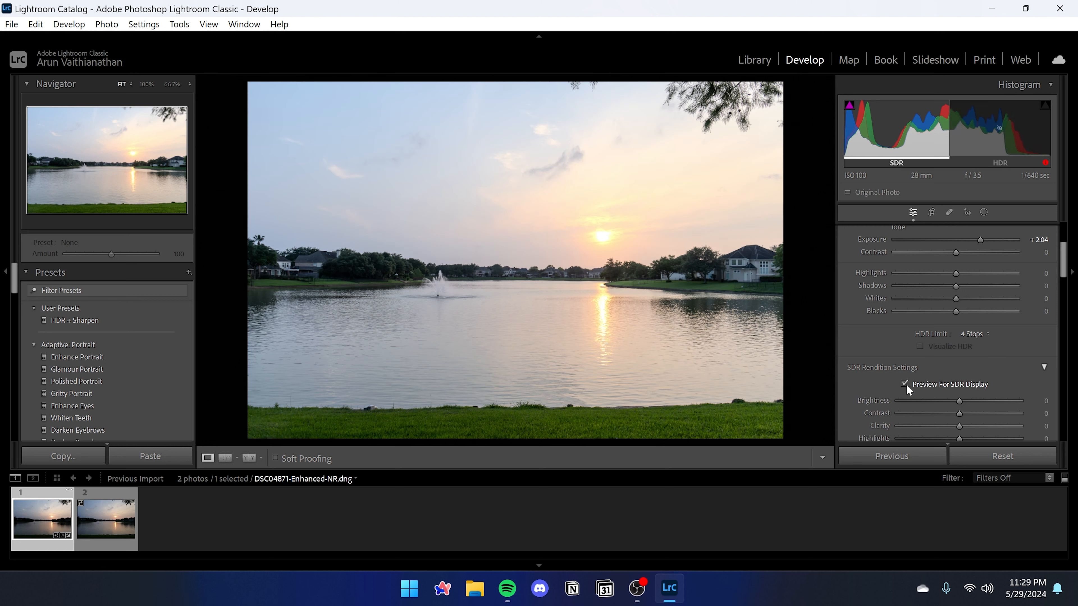
# Apply the Auto tone adjustments to the sunset photo
pyautogui.scroll(5, 945, 401)
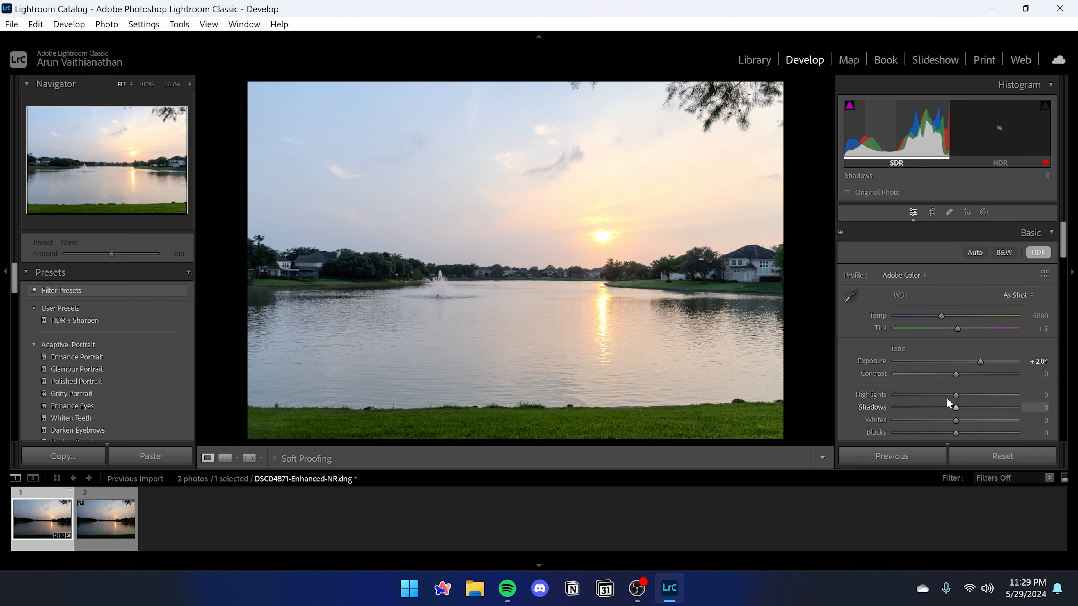
pyautogui.click(975, 252)
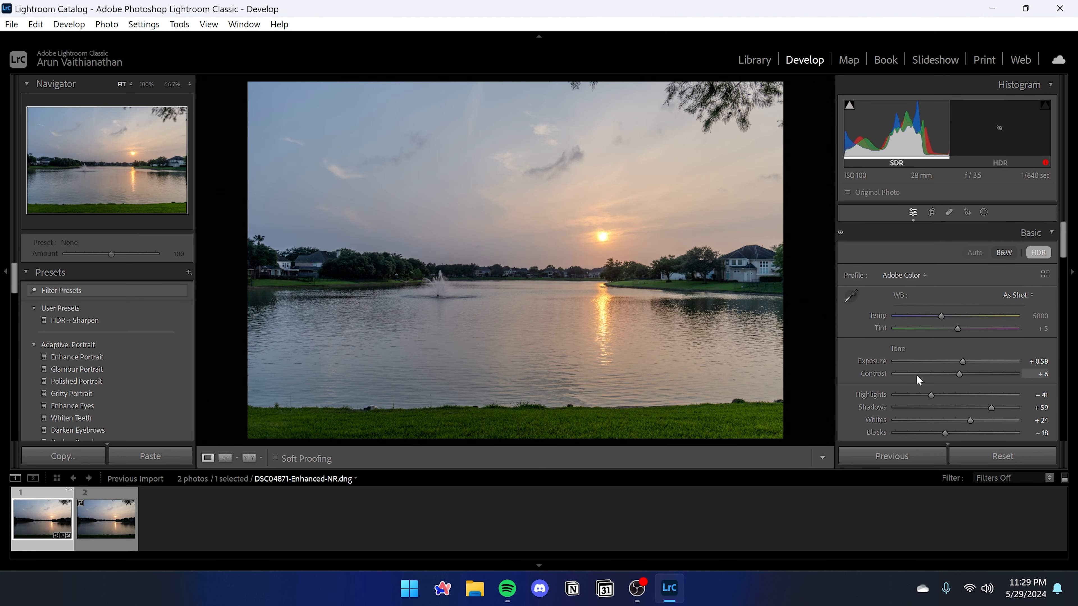
# Try the HDR Limit at Full, return it to 4 Stops, and leave Preview for SDR Display on
pyautogui.scroll(-3, 916, 374)
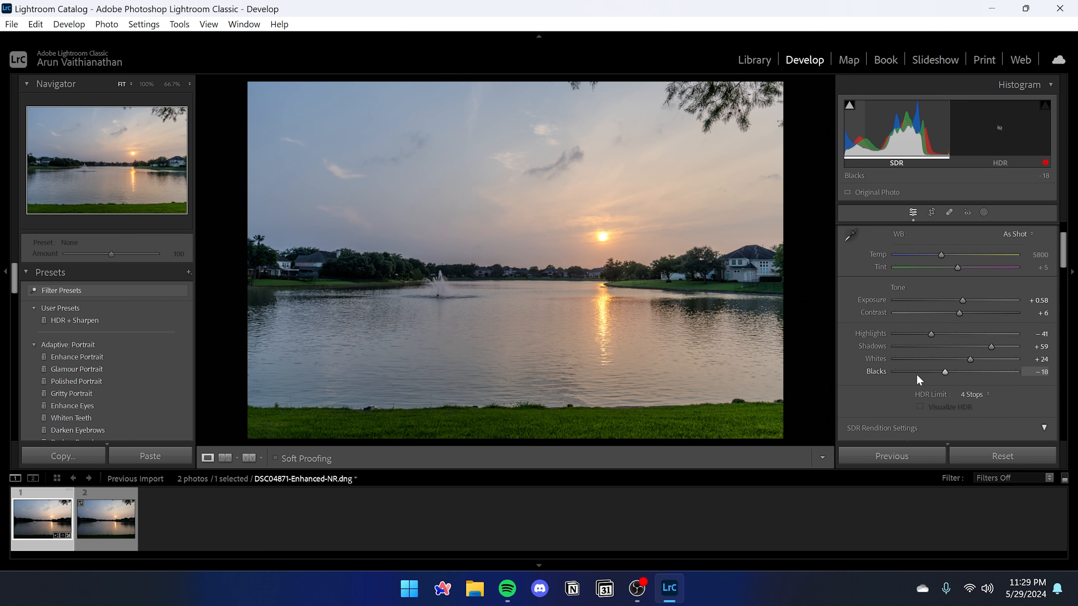
pyautogui.click(976, 395)
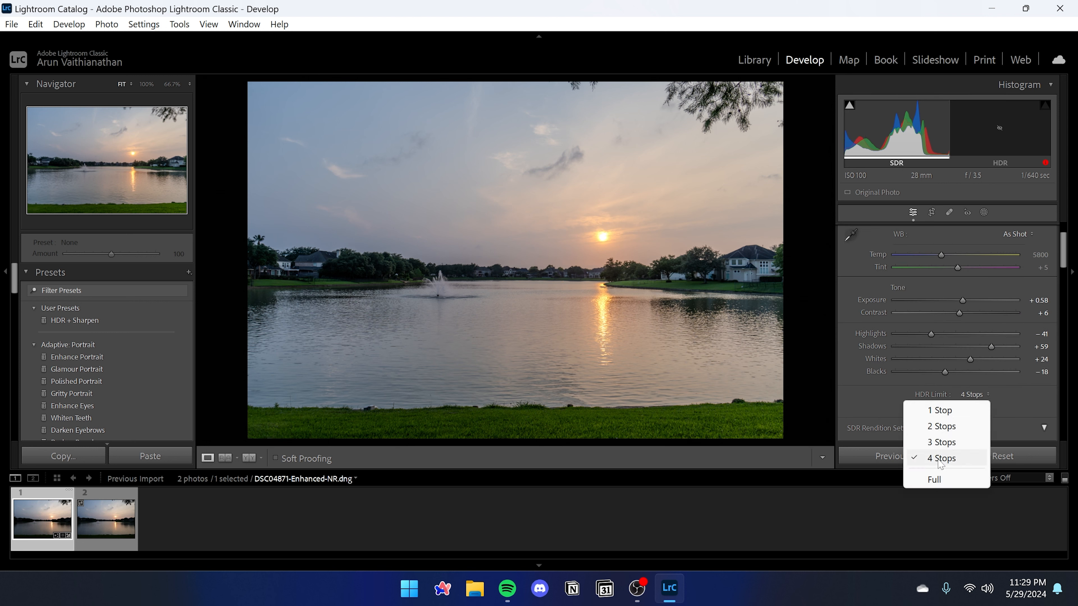
pyautogui.click(936, 479)
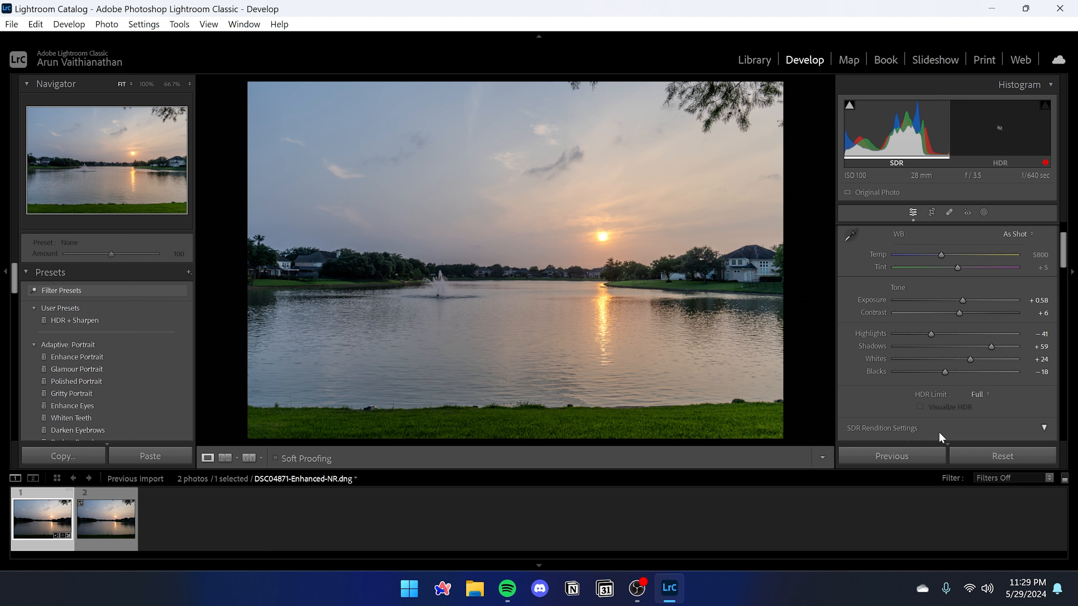
pyautogui.scroll(-3, 943, 425)
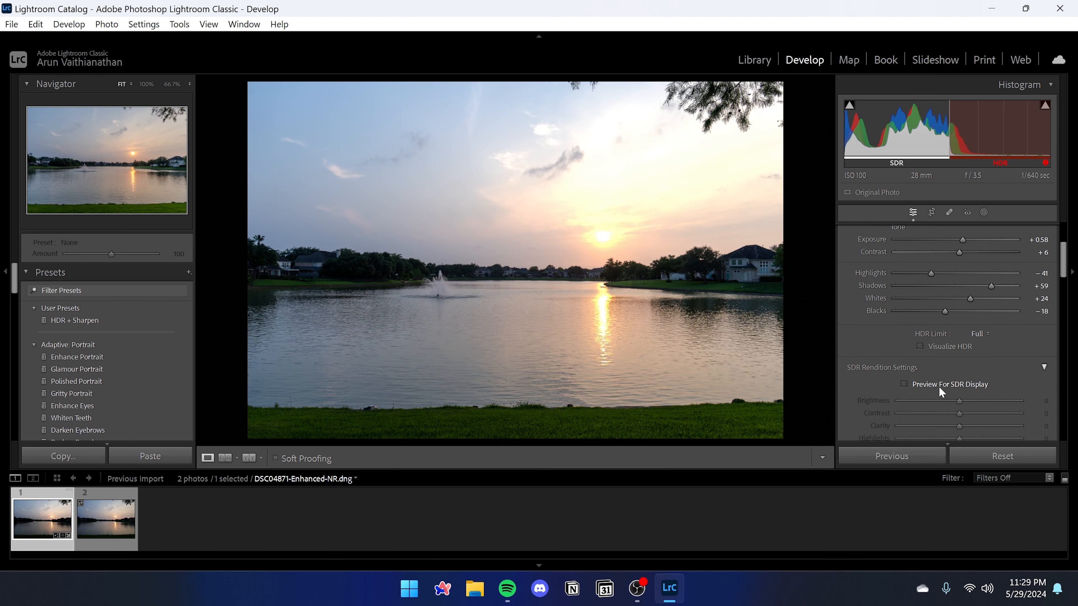
pyautogui.click(977, 335)
pyautogui.click(961, 396)
pyautogui.click(943, 383)
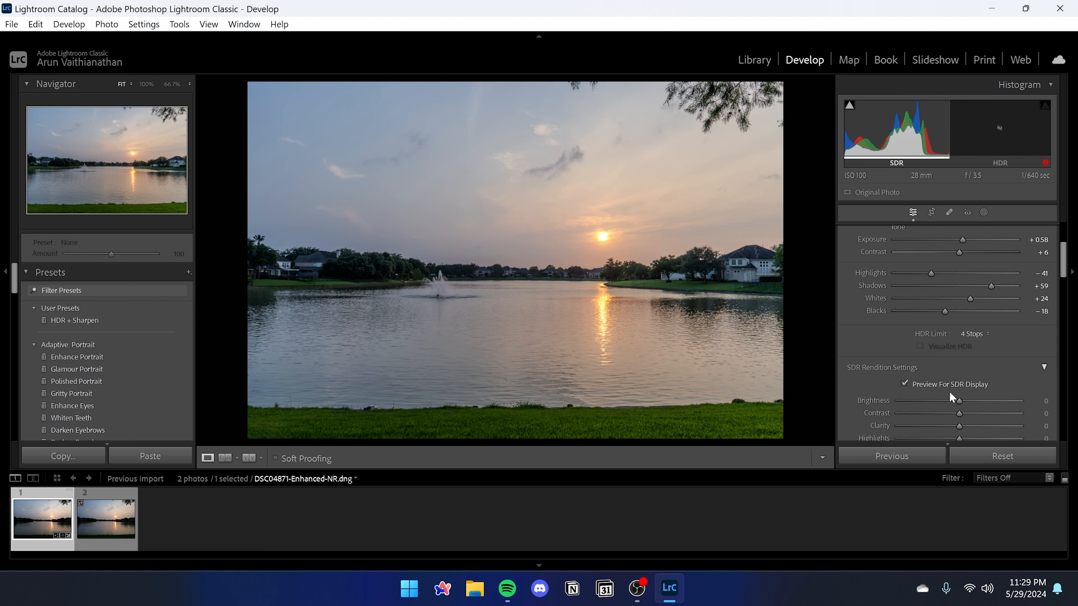
# Set the white balance temperature to 5763 and increase the photo's Saturation
pyautogui.scroll(3, 949, 391)
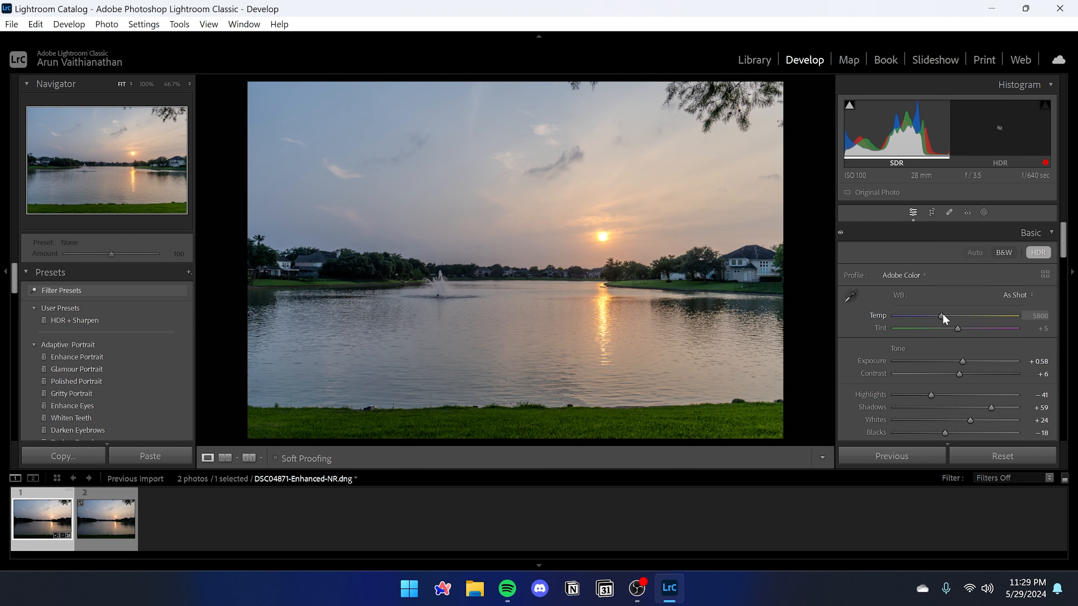
pyautogui.moveTo(943, 314)
pyautogui.mouseDown()
pyautogui.moveTo(955, 314)
pyautogui.moveTo(940, 321)
pyautogui.mouseUp()
pyautogui.scroll(-4, 922, 357)
pyautogui.scroll(-2, 930, 337)
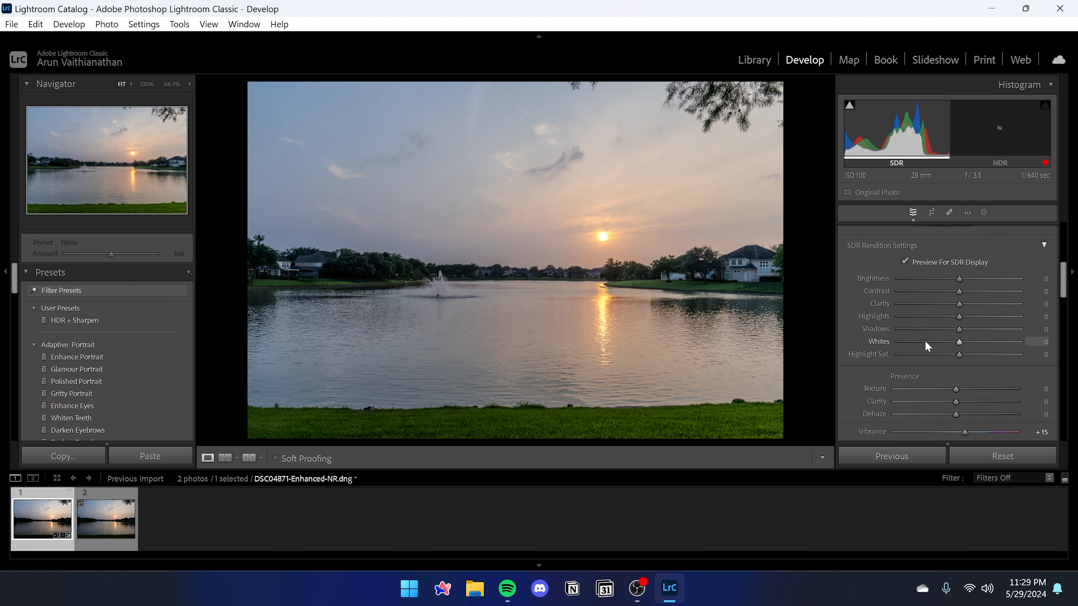
pyautogui.scroll(-4, 924, 340)
pyautogui.moveTo(952, 326); pyautogui.dragTo(973, 321)
# Raise Exposure to about +1.3 and turn off Preview for SDR Display to show the HDR rendition
pyautogui.scroll(8, 934, 336)
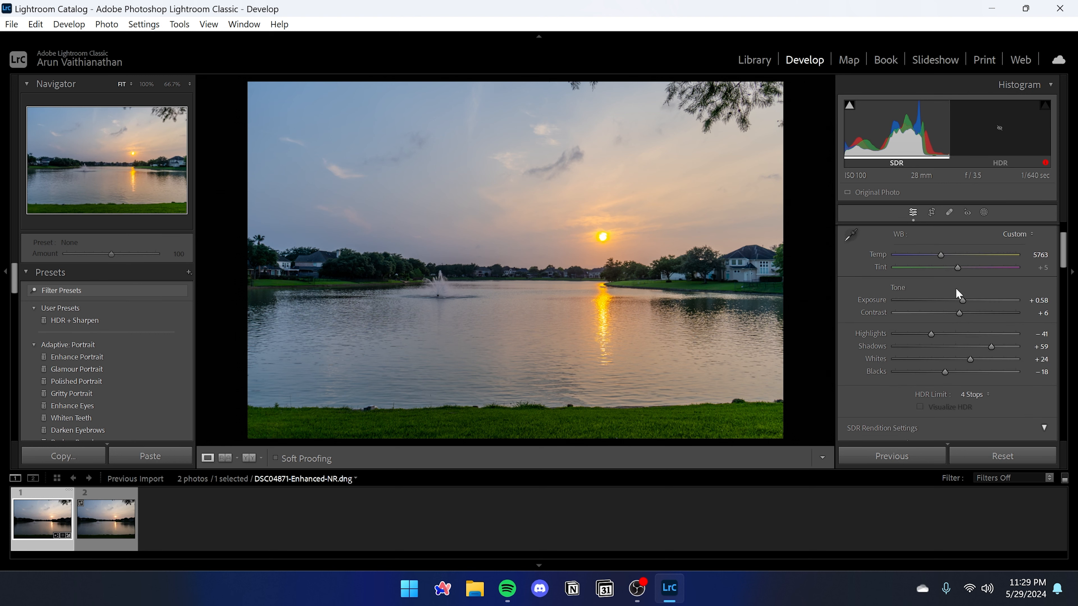
pyautogui.moveTo(962, 300); pyautogui.dragTo(972, 303)
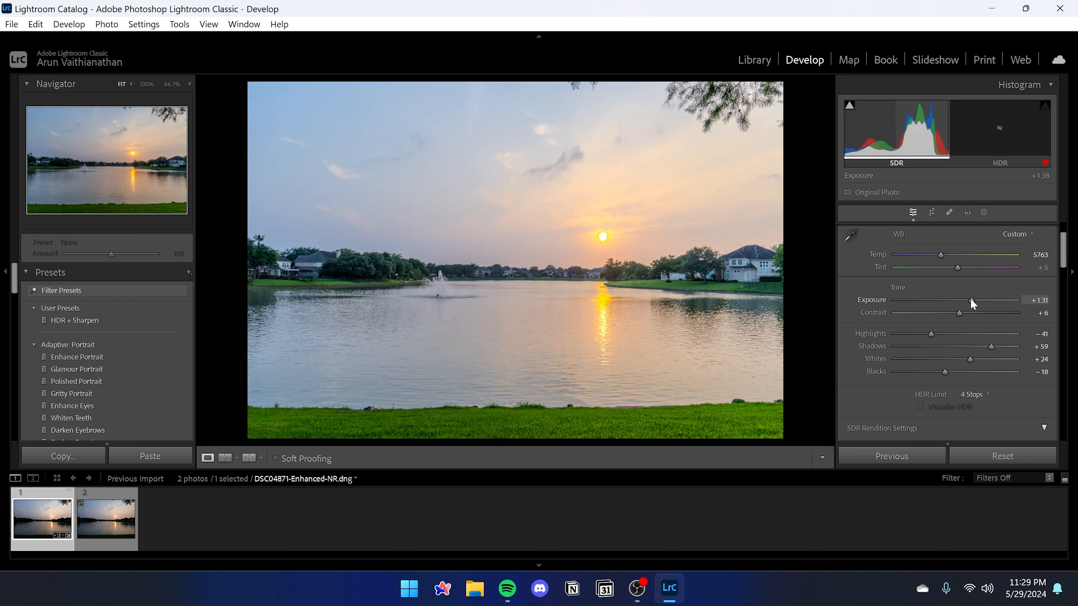
pyautogui.scroll(-3, 928, 339)
pyautogui.click(926, 323)
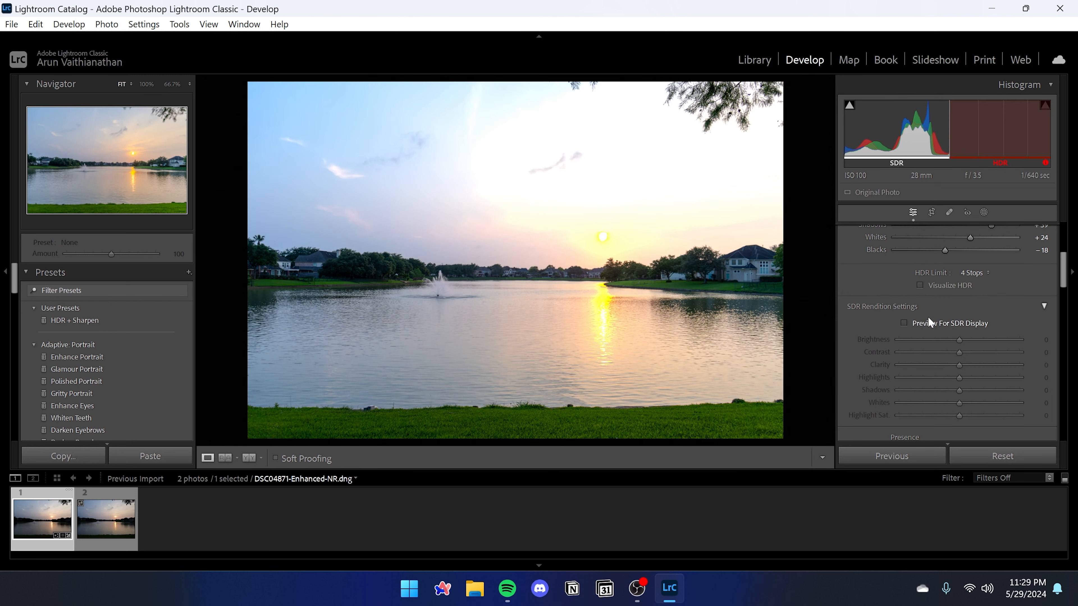
# Use Visualize HDR to examine which areas fall in each stop range above SDR white, and return to the SDR preview
pyautogui.click(938, 287)
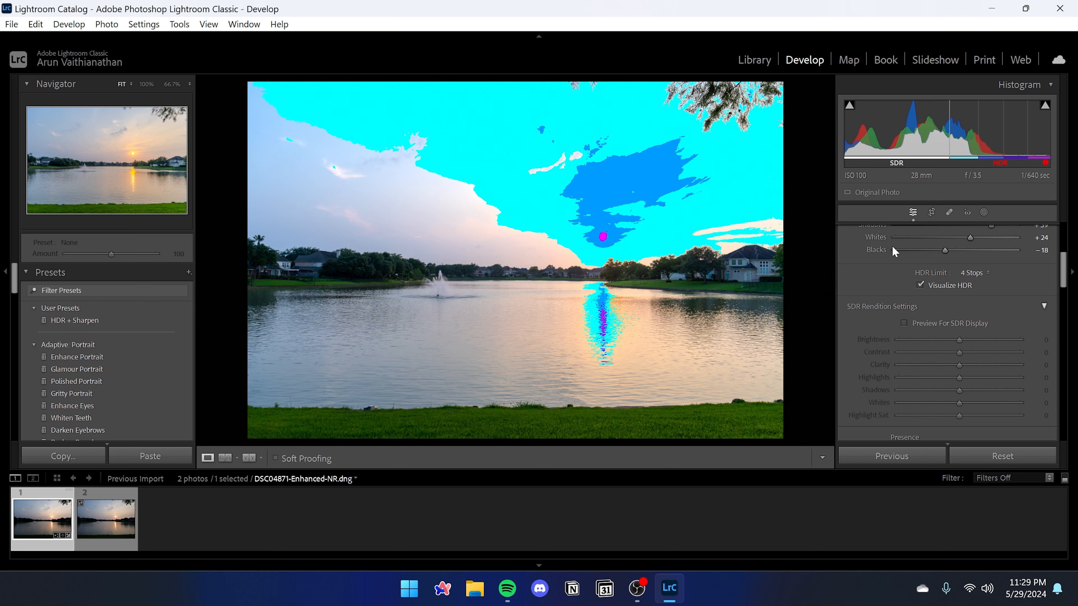
pyautogui.moveTo(973, 165)
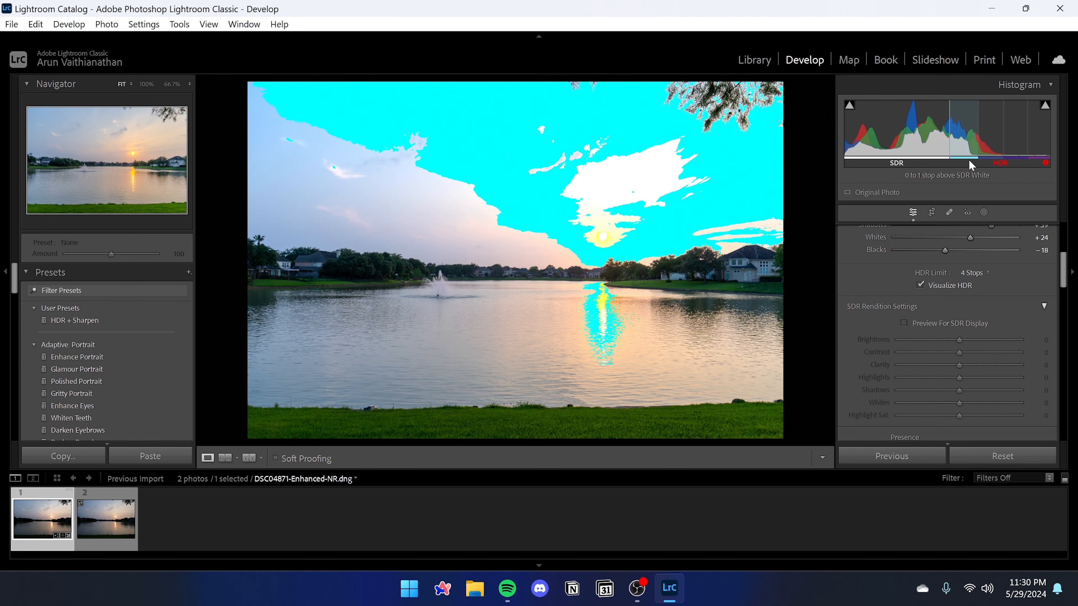
pyautogui.moveTo(992, 149)
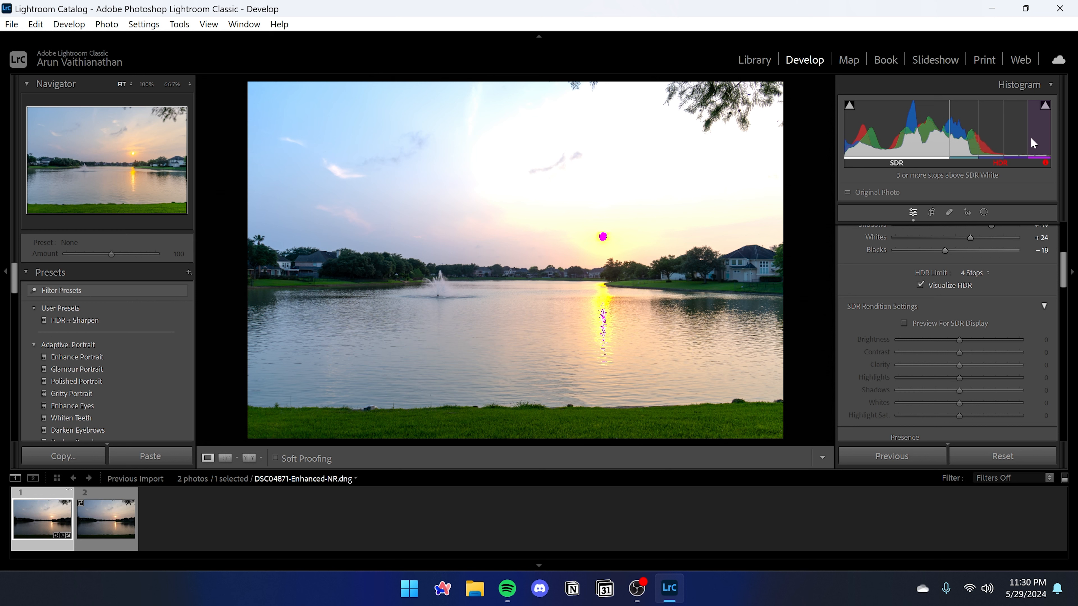
pyautogui.moveTo(908, 138)
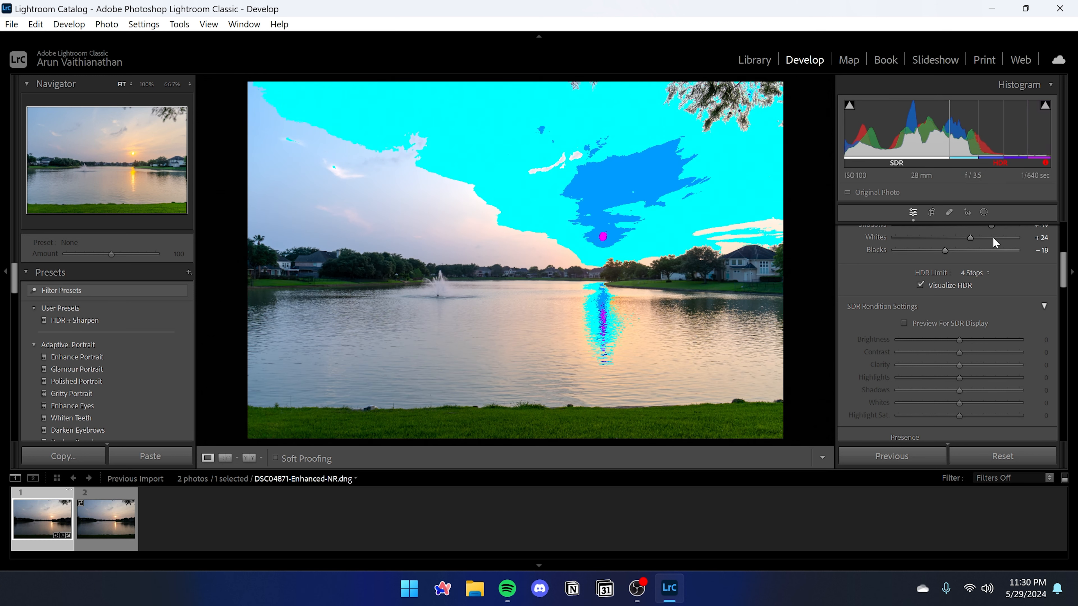
pyautogui.click(937, 285)
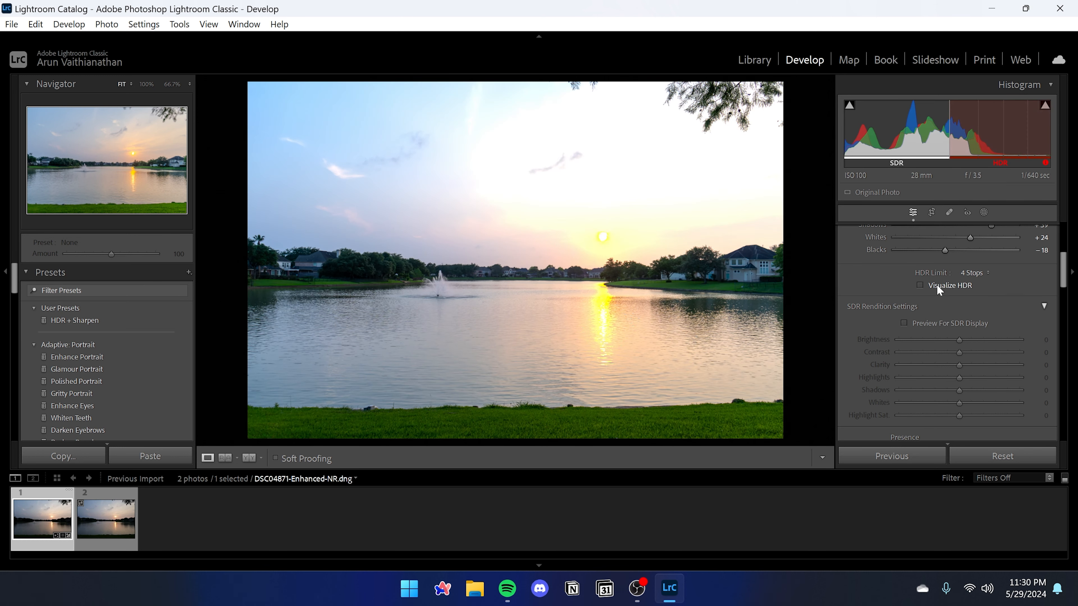
pyautogui.click(936, 325)
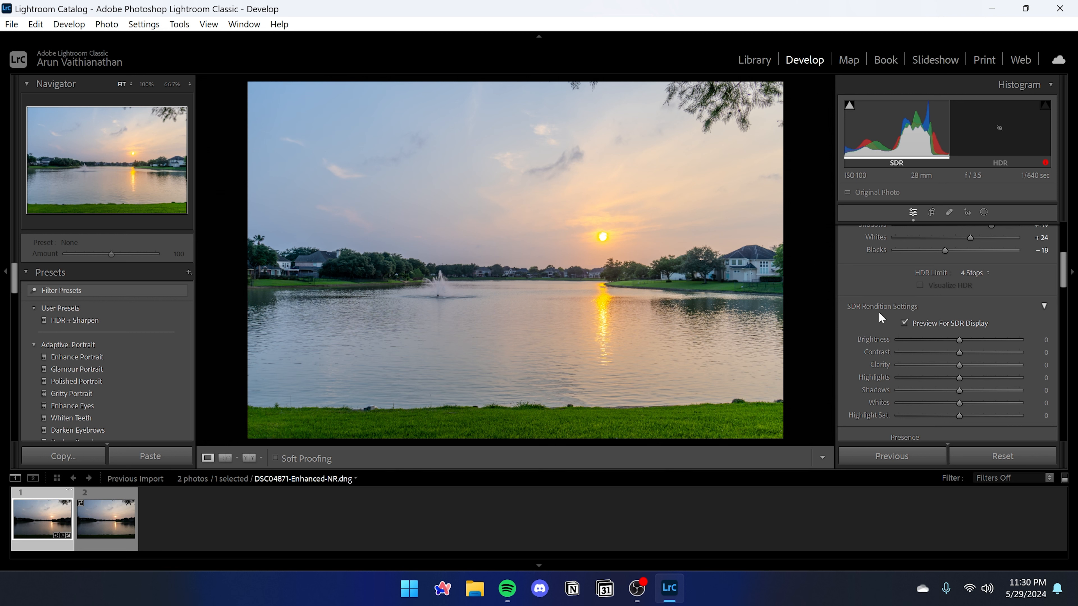
pyautogui.scroll(-2, 892, 382)
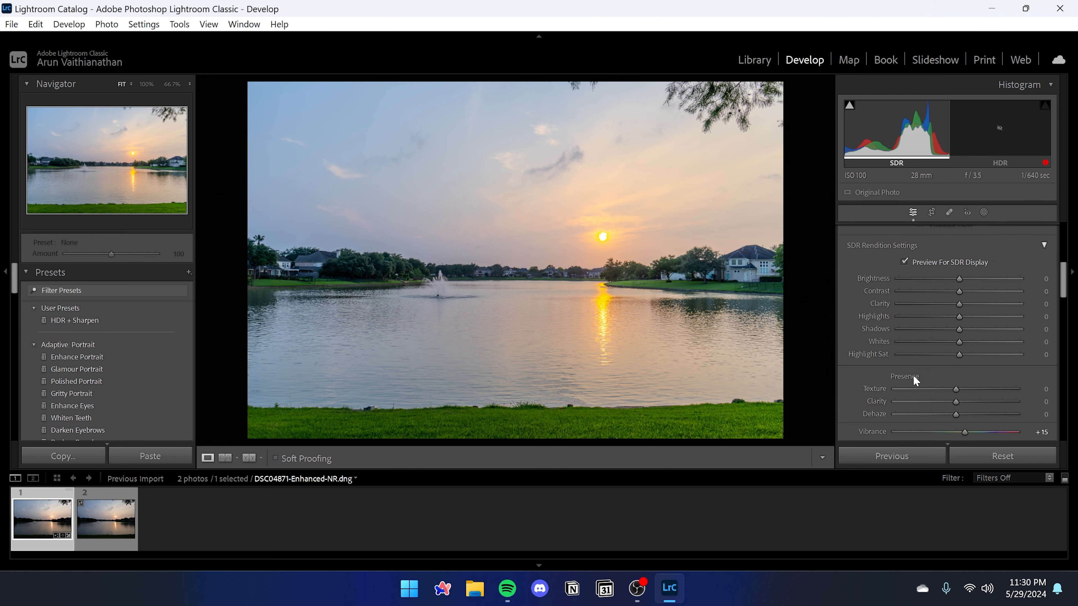
pyautogui.scroll(-5, 891, 375)
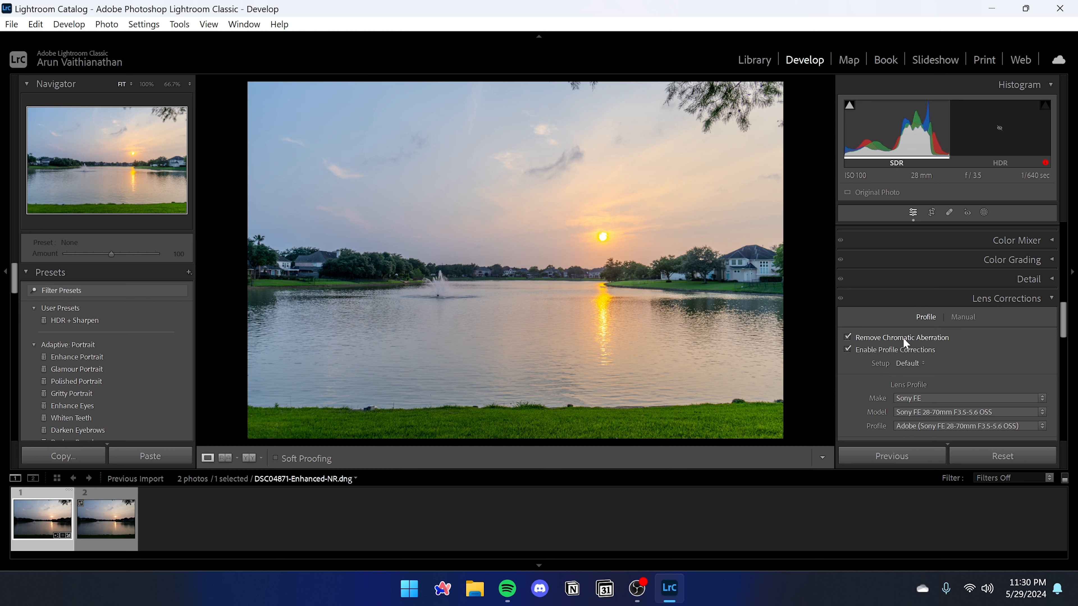
pyautogui.scroll(-8, 858, 393)
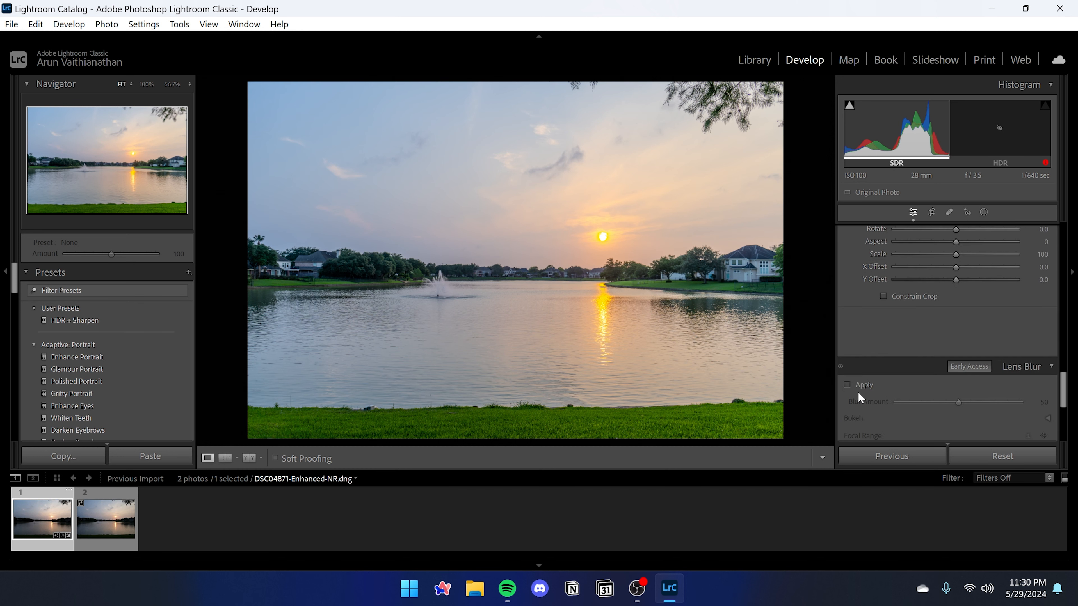
pyautogui.scroll(-6, 859, 394)
pyautogui.scroll(20, 866, 381)
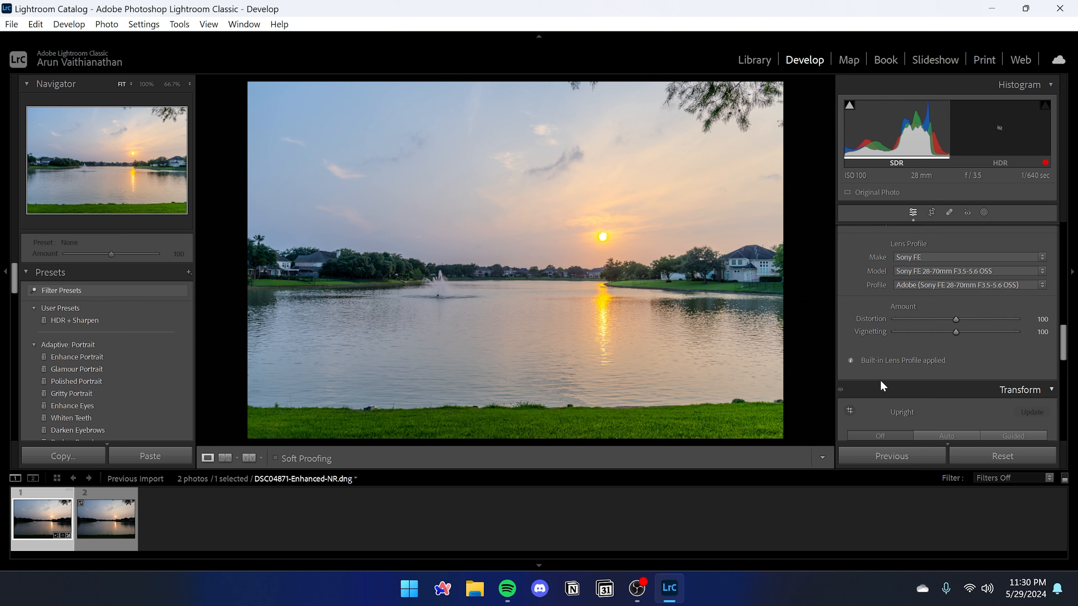
# Open the export settings for the edited DSC04871-Enhanced-NR photo from the Library and go to the file settings
pyautogui.click(754, 60)
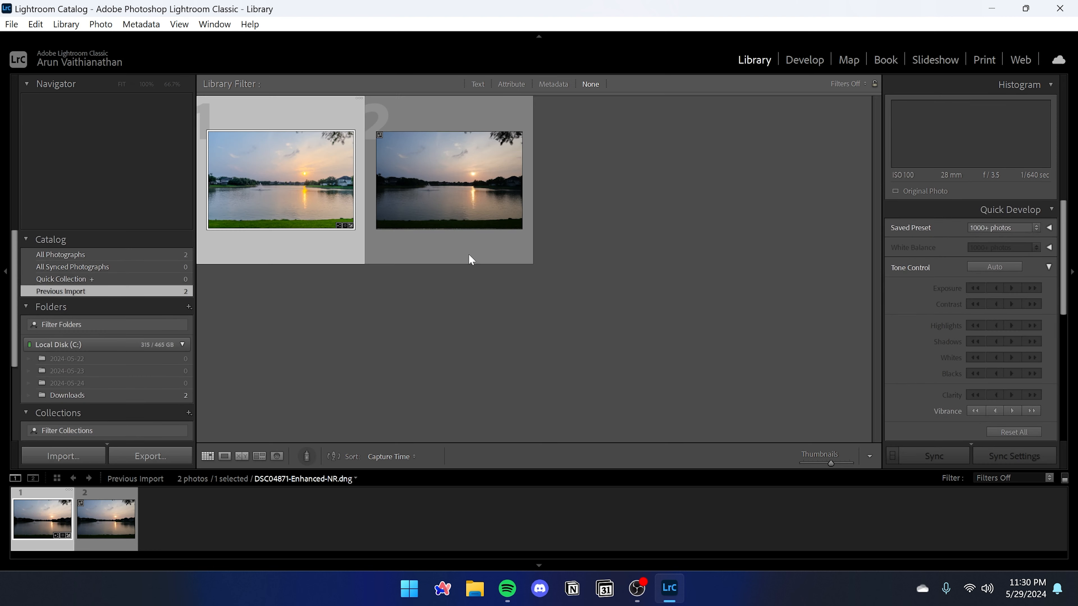
pyautogui.rightClick(291, 191)
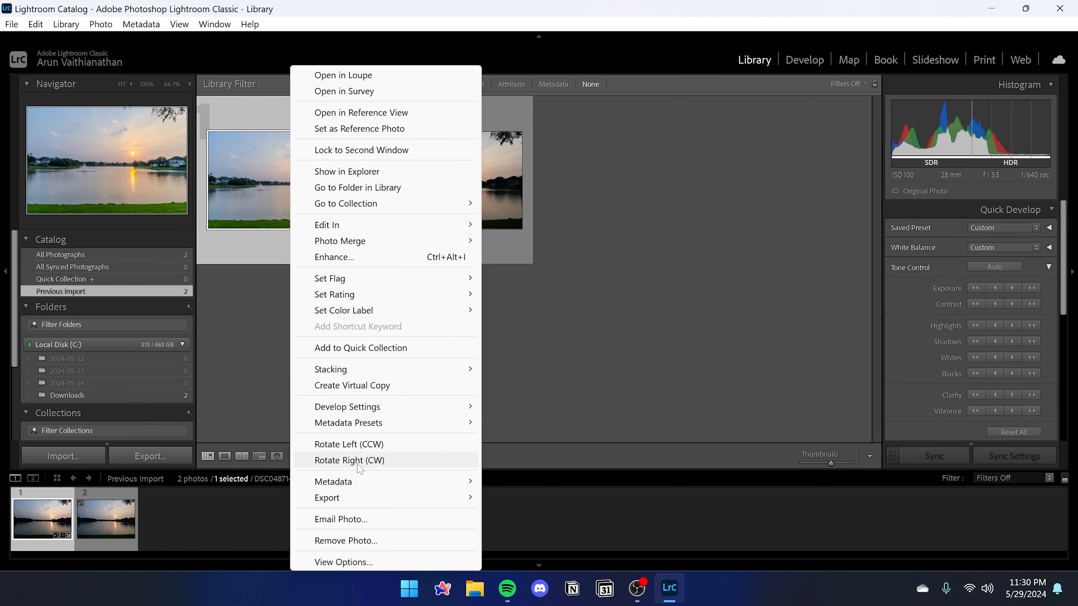
pyautogui.moveTo(462, 501)
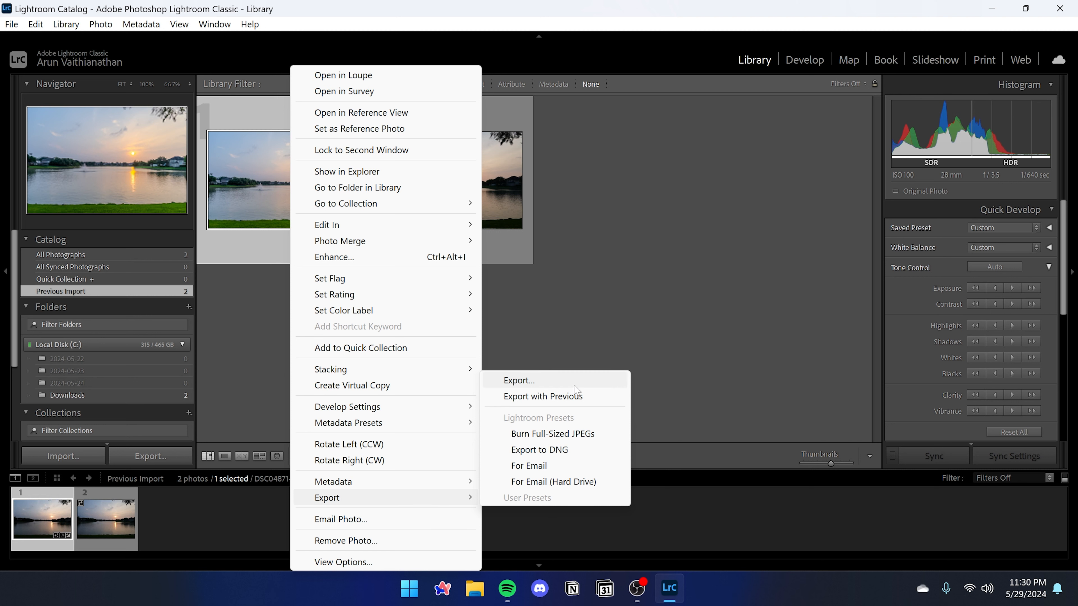
pyautogui.click(576, 400)
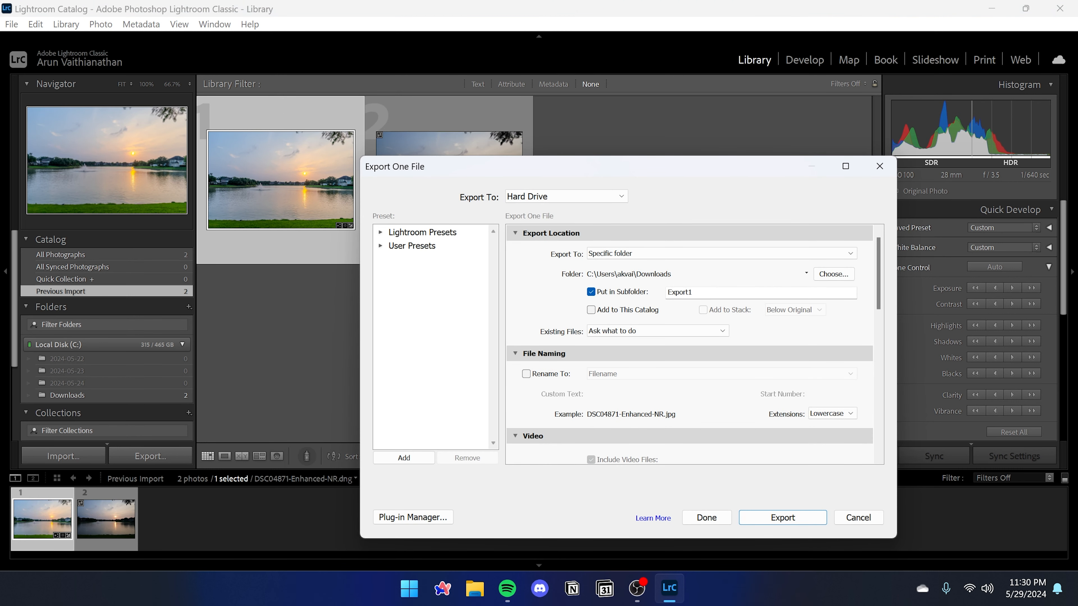
pyautogui.moveTo(878, 283); pyautogui.dragTo(878, 322)
pyautogui.scroll(-5, 802, 351)
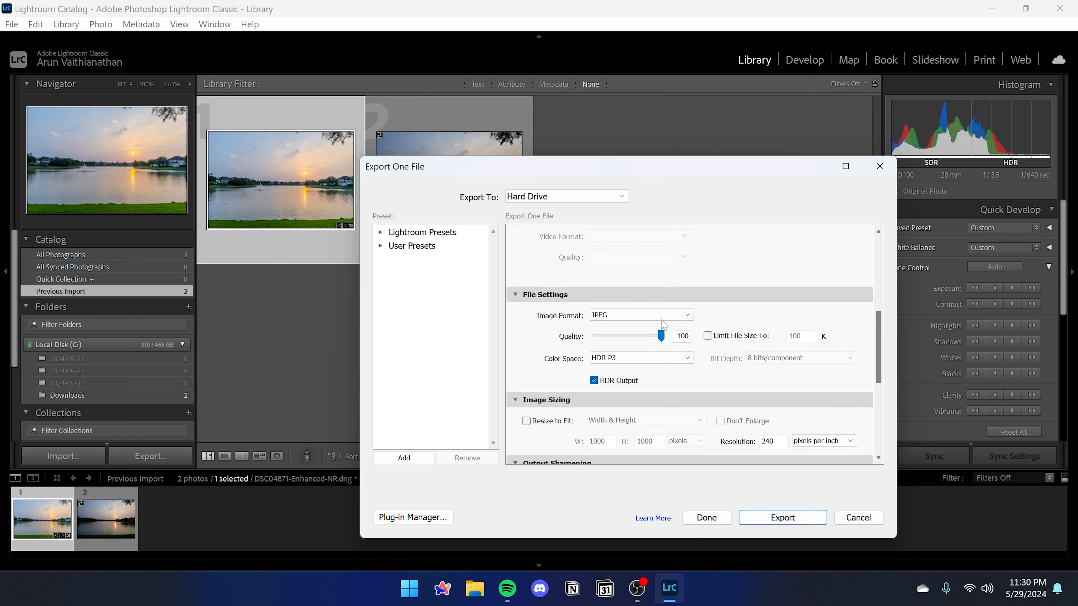
# Review the image format and color space choices for the export, keeping JPEG and HDR P3
pyautogui.click(669, 317)
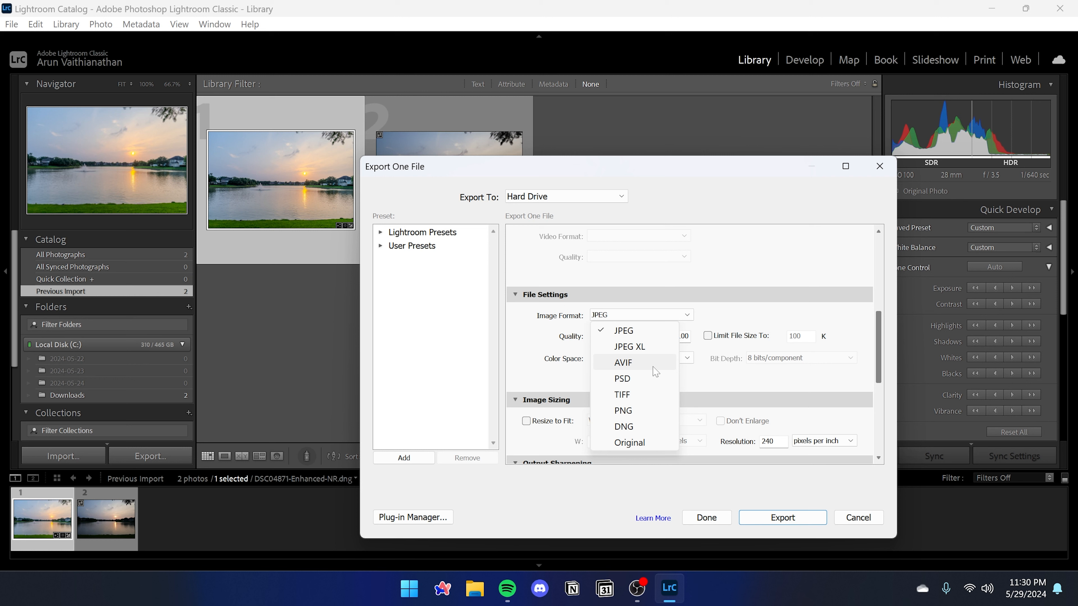
pyautogui.click(655, 336)
pyautogui.click(650, 361)
pyautogui.click(563, 354)
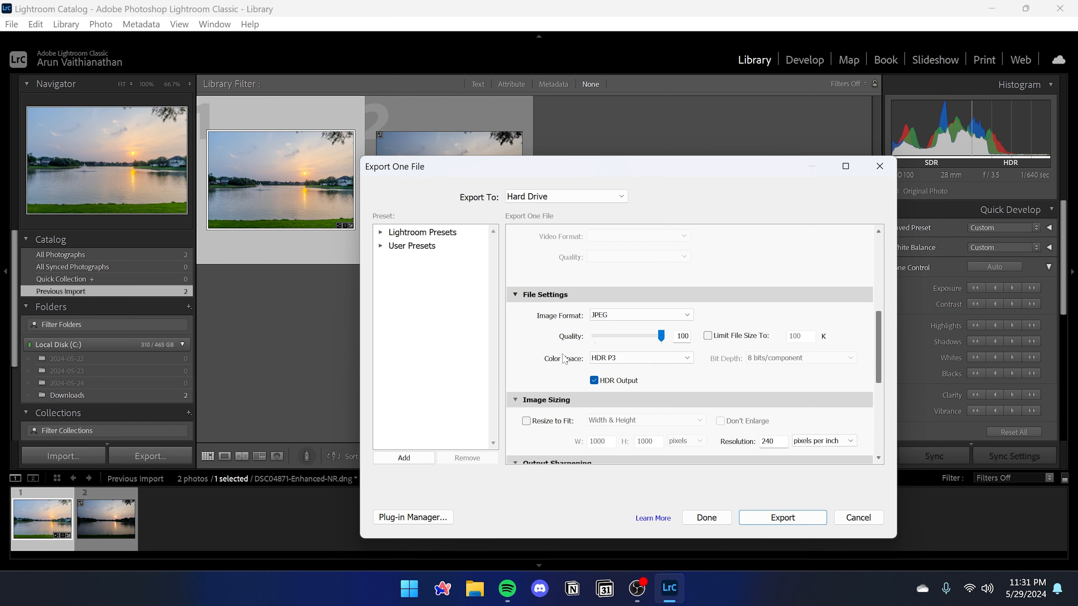
# Turn off HDR Output, try the Rec. 2020 color space, and turn HDR Output back on
pyautogui.click(614, 382)
pyautogui.click(628, 360)
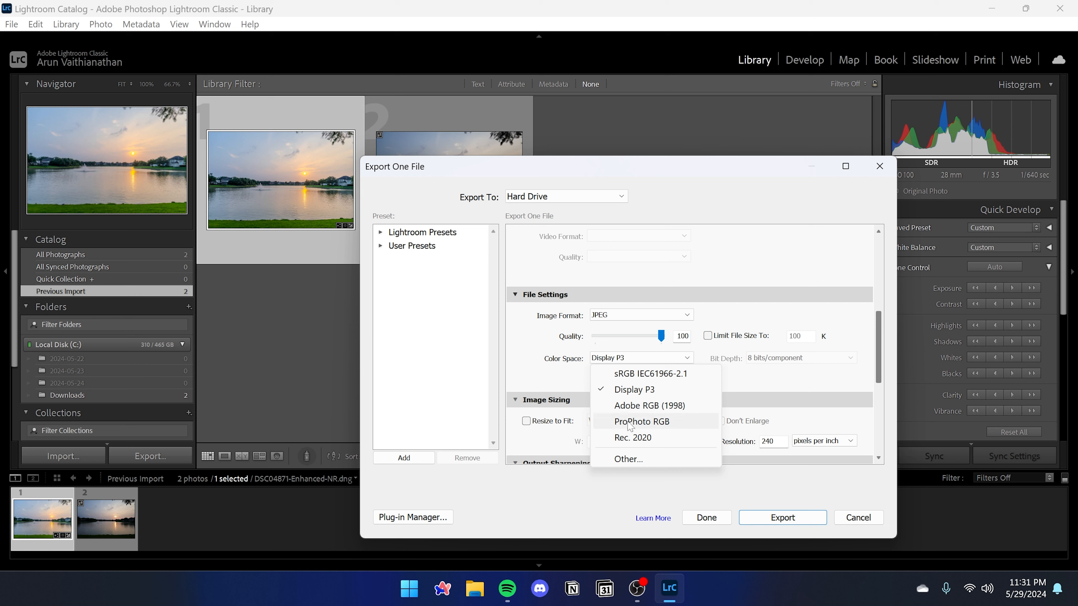
pyautogui.click(632, 437)
pyautogui.click(595, 381)
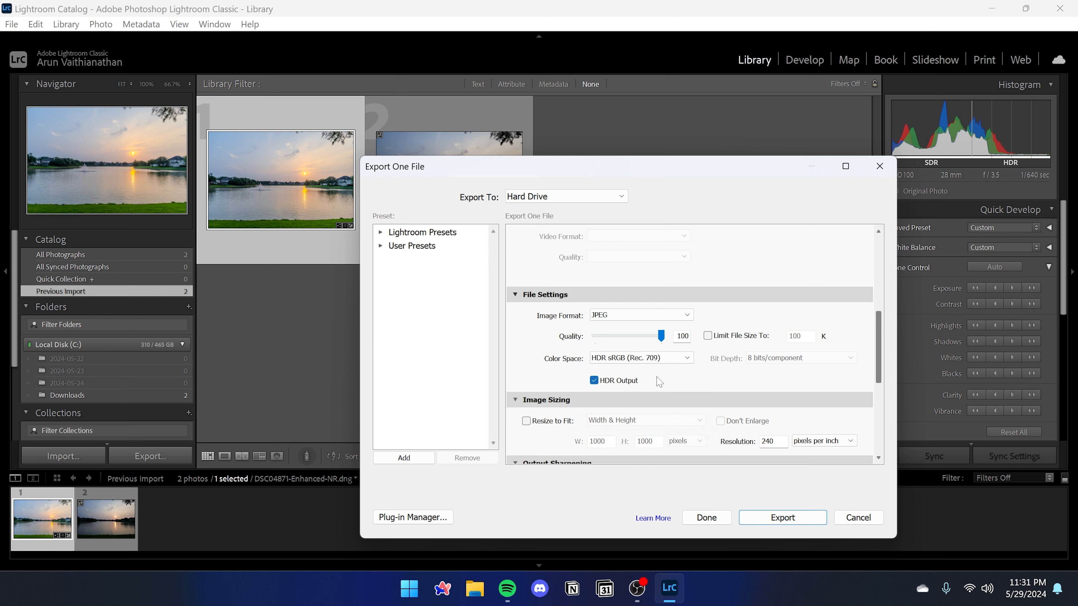
# Set the color space to HDR P3 and export the photo as a JPEG with HDR Output on
pyautogui.click(657, 358)
pyautogui.click(630, 389)
pyautogui.click(653, 359)
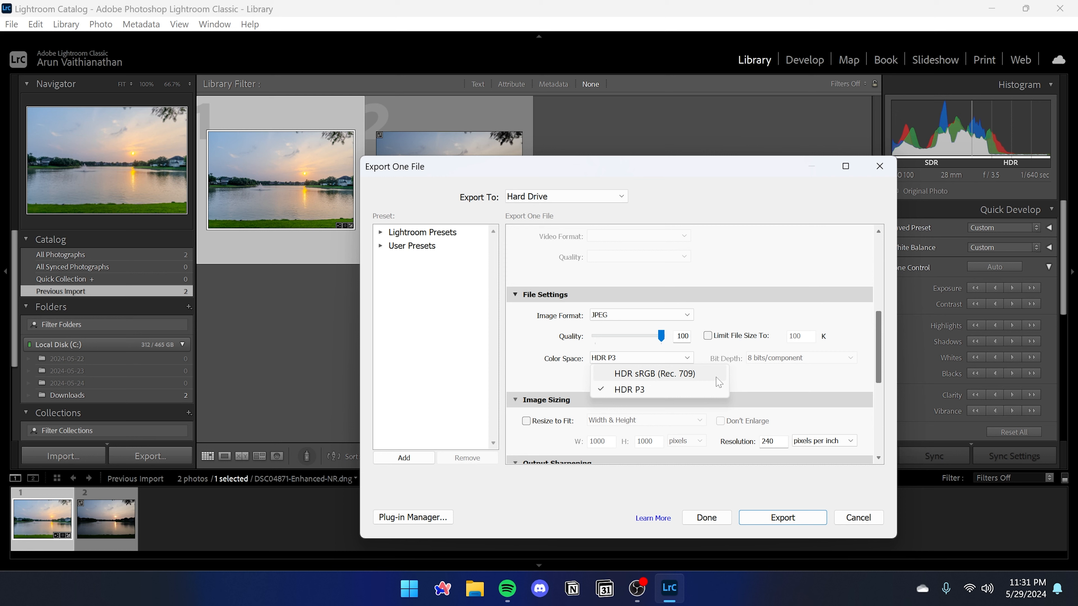
pyautogui.click(546, 352)
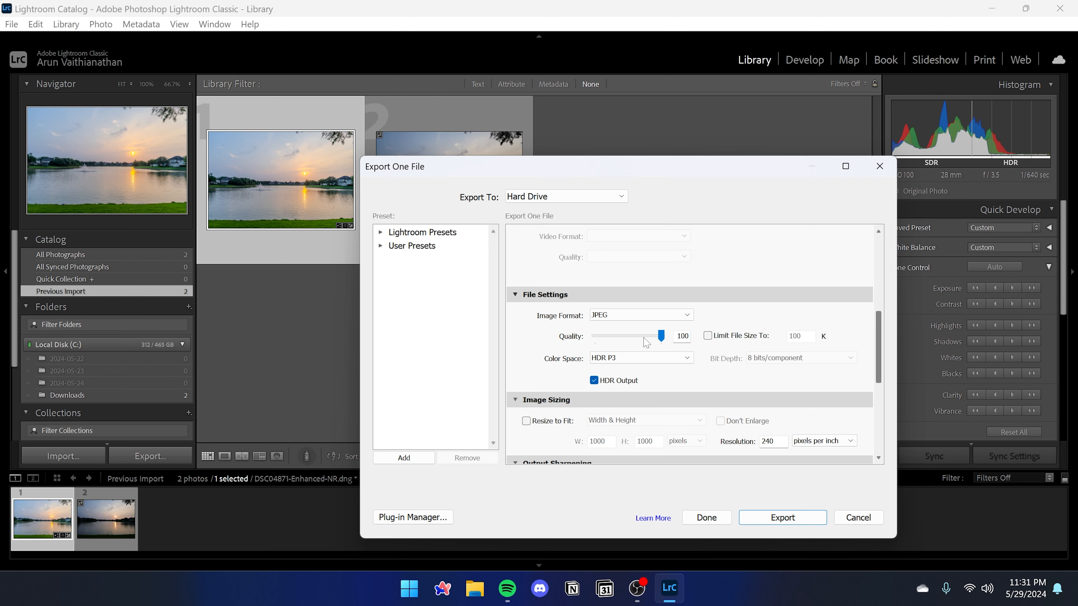
pyautogui.click(652, 318)
pyautogui.click(556, 338)
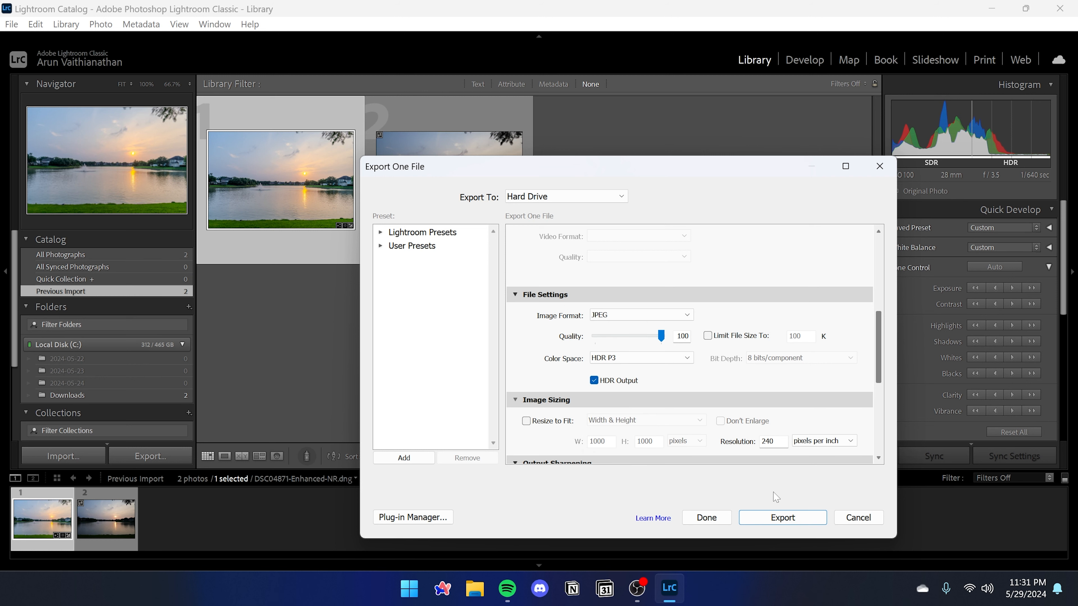
pyautogui.click(769, 524)
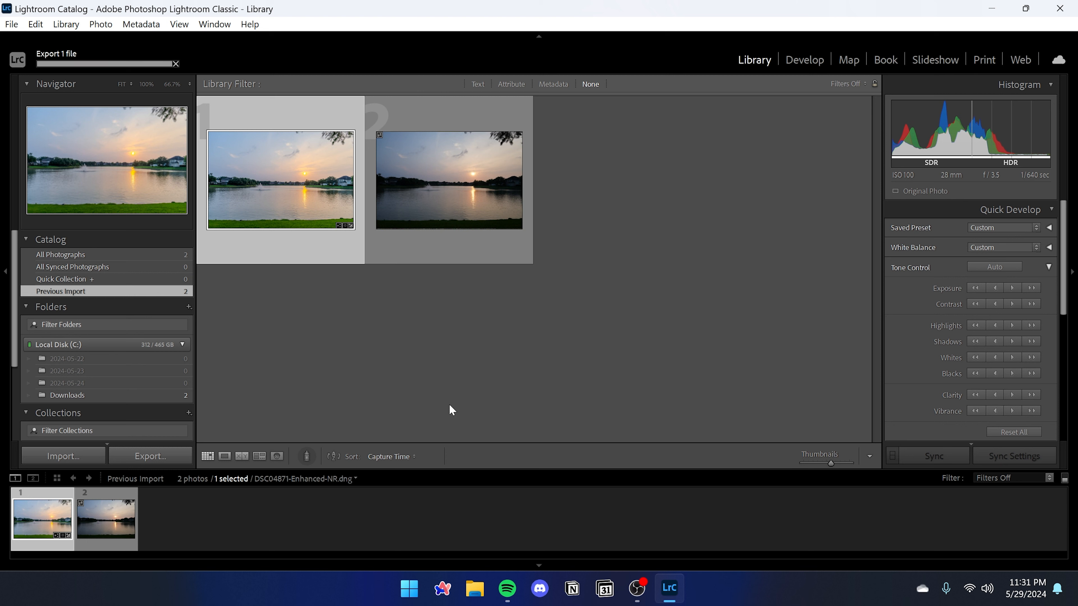
# Reopen the export settings for the same photo and set the image format to AVIF at quality 100
pyautogui.rightClick(291, 174)
pyautogui.moveTo(413, 504)
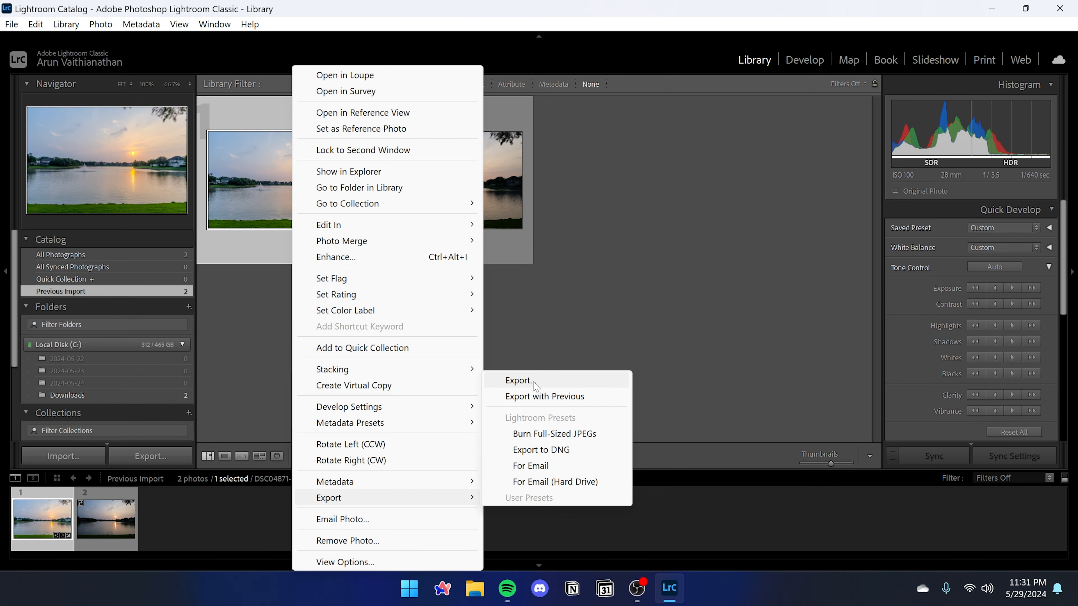
pyautogui.click(510, 382)
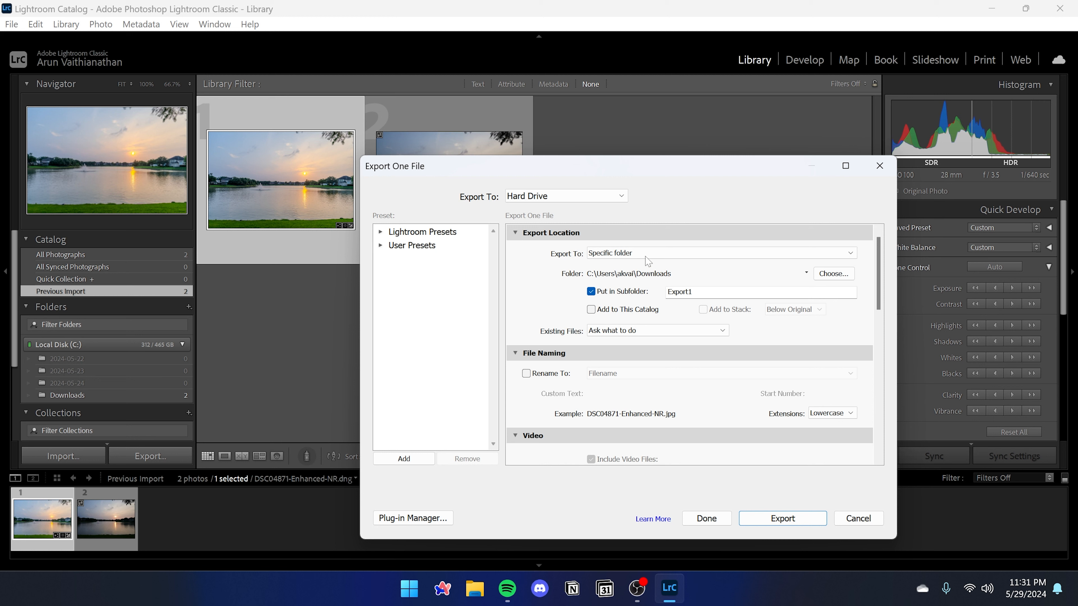
pyautogui.scroll(-10, 648, 414)
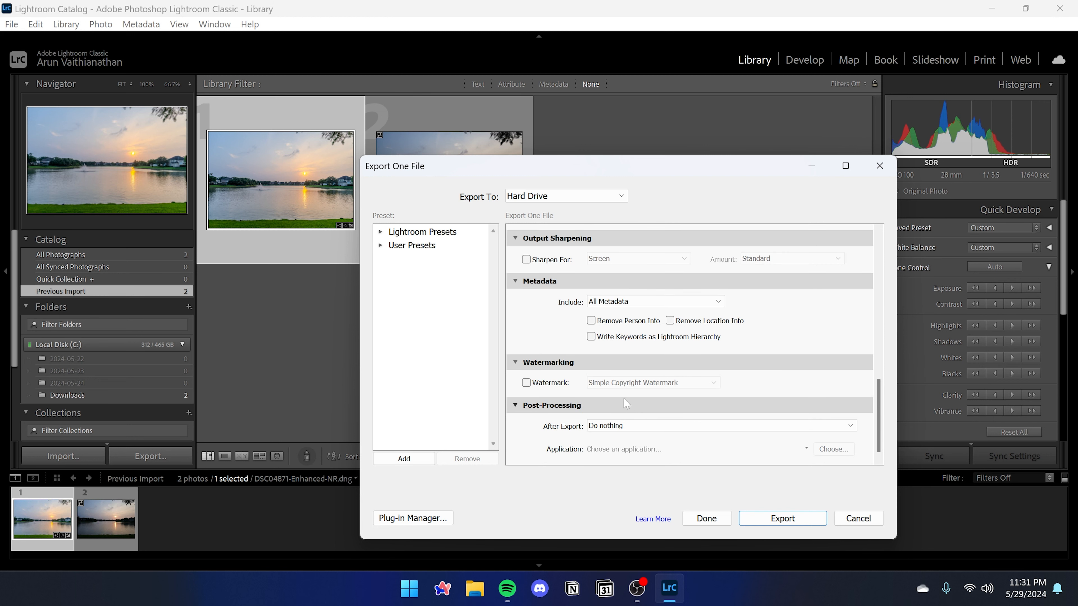
pyautogui.scroll(5, 625, 404)
pyautogui.click(627, 356)
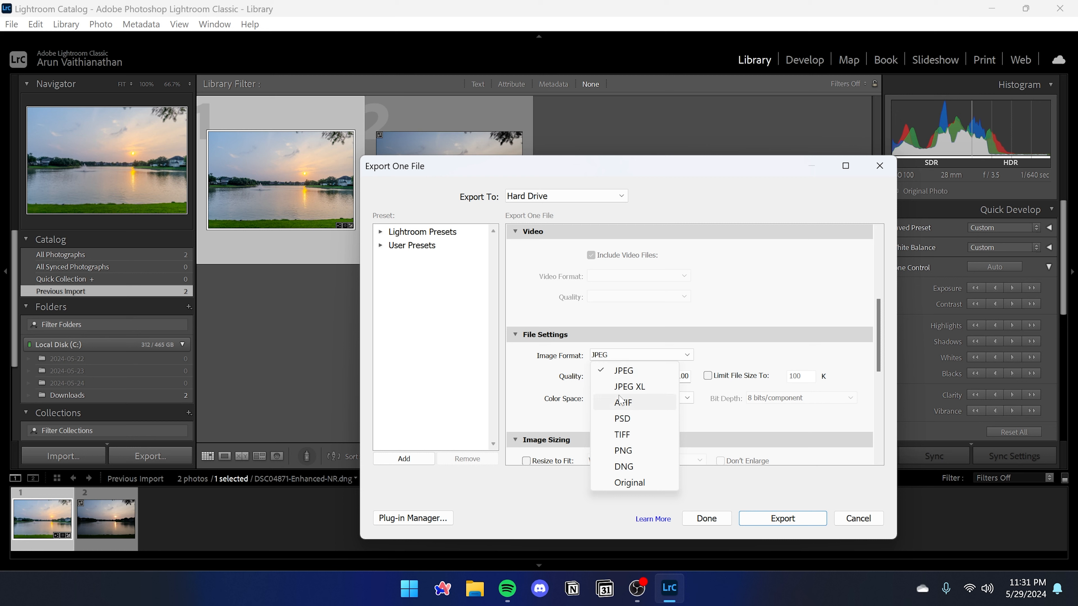
pyautogui.click(620, 404)
pyautogui.moveTo(643, 377); pyautogui.dragTo(661, 376)
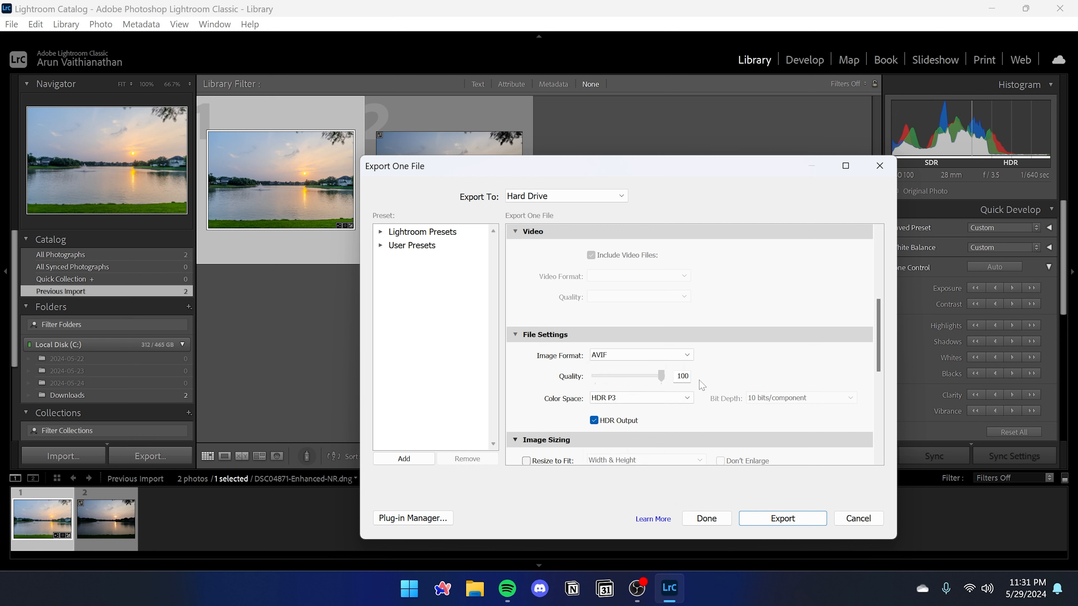
# Keep HDR P3 as the color space and export the AVIF version of the photo
pyautogui.click(678, 402)
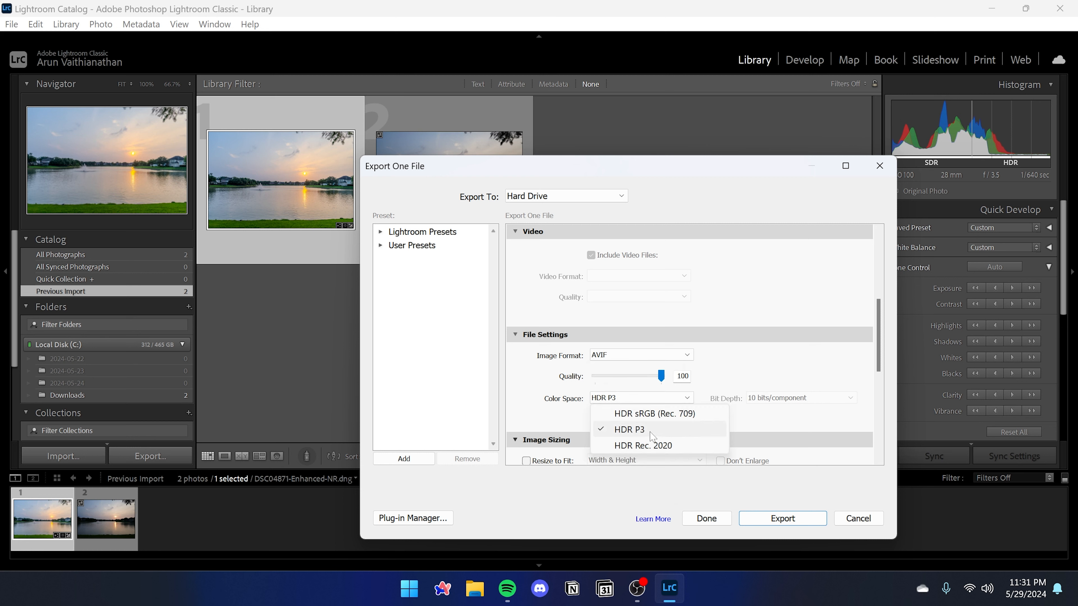
pyautogui.click(632, 429)
pyautogui.click(768, 517)
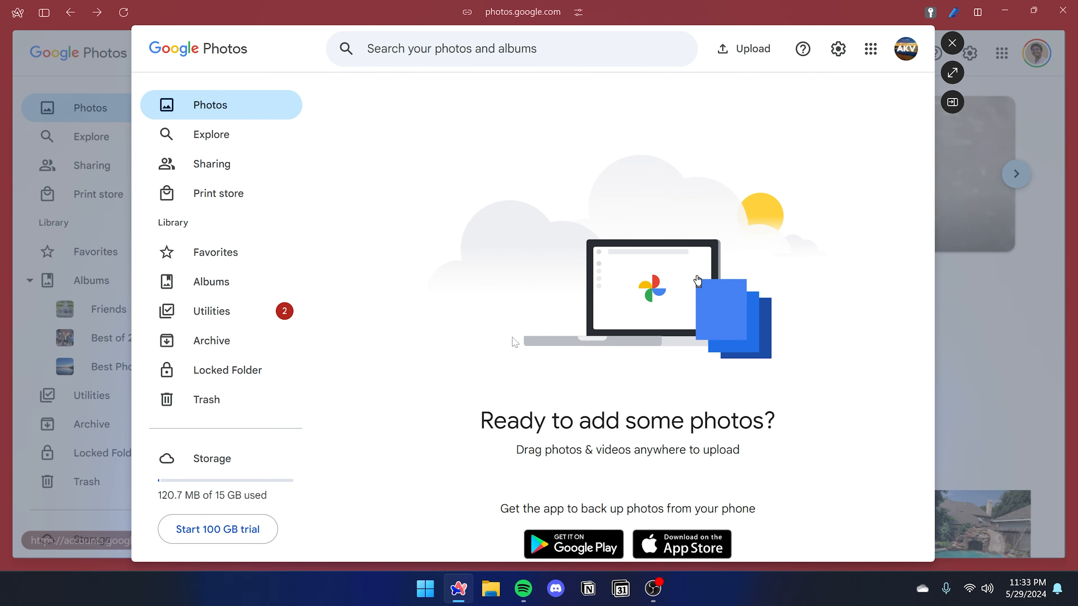
# Upload the AVIF and JPG versions of DSC04871-Enhanced-NR from the Export1 folder in Downloads to Google Photos at Original quality
pyautogui.click(737, 51)
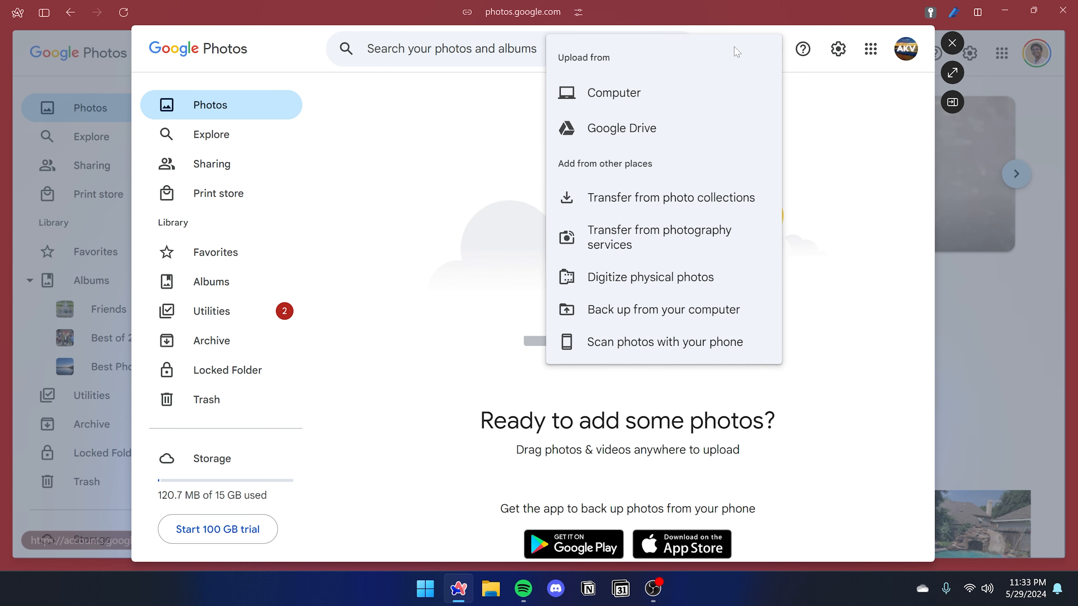
pyautogui.click(635, 94)
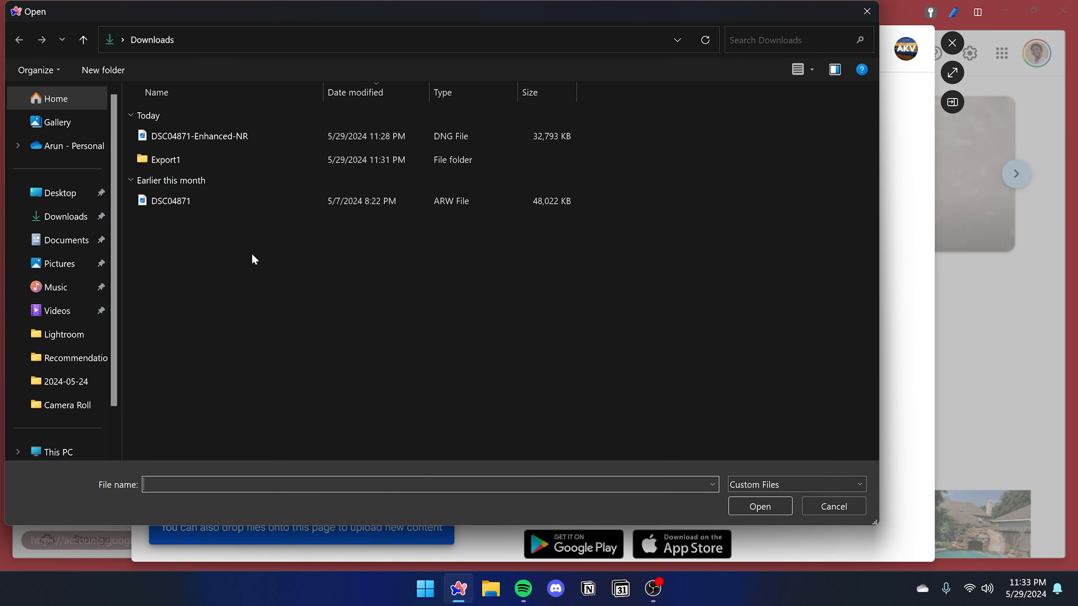
pyautogui.click(206, 141)
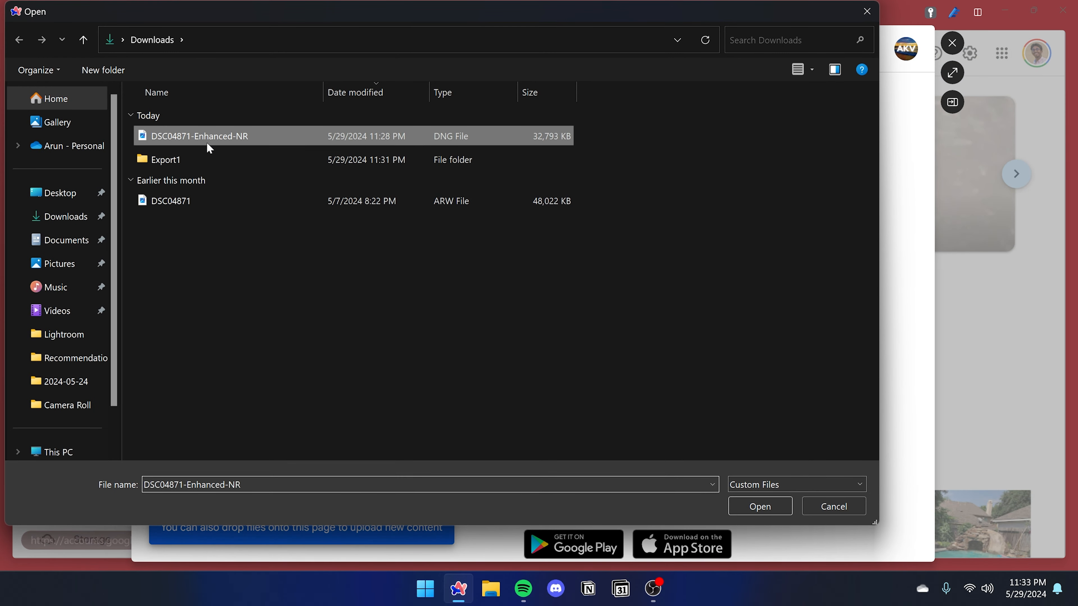
pyautogui.click(222, 242)
pyautogui.doubleClick(218, 162)
pyautogui.hotkey('ctrl', 'a')
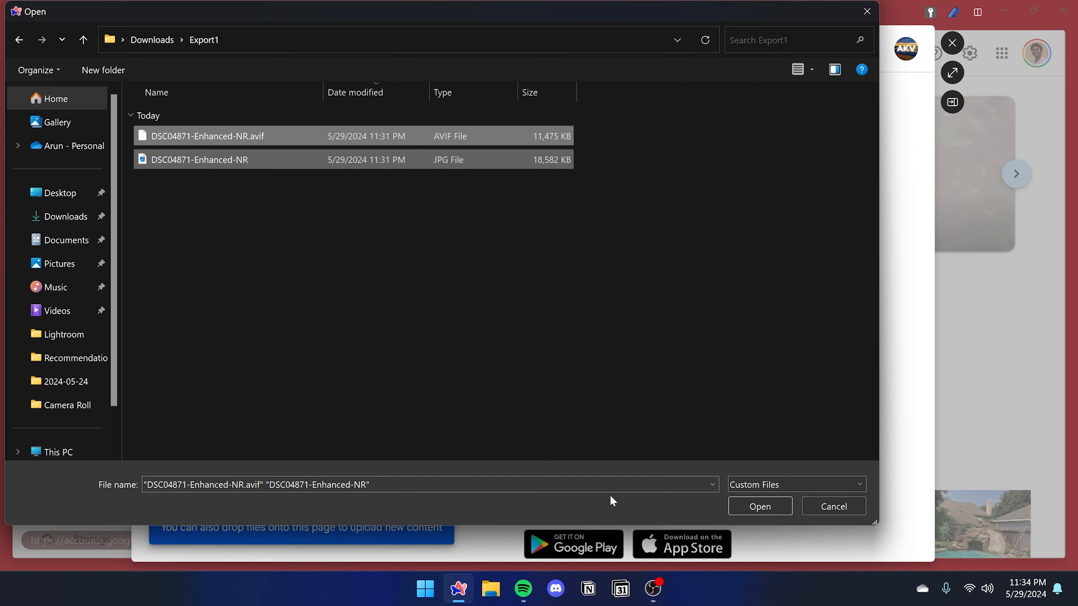
pyautogui.click(760, 507)
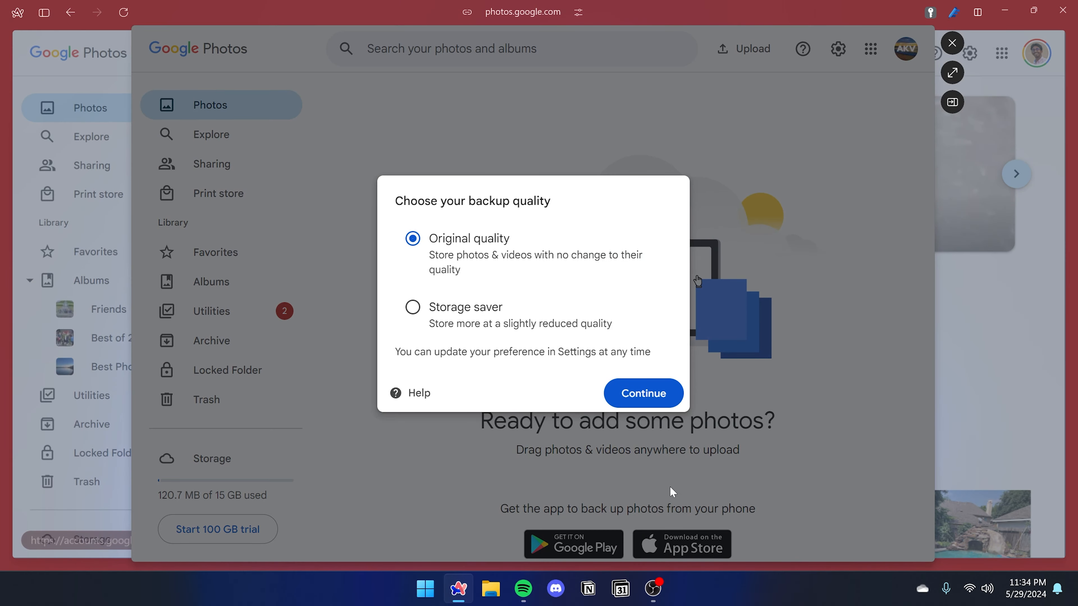
pyautogui.click(641, 398)
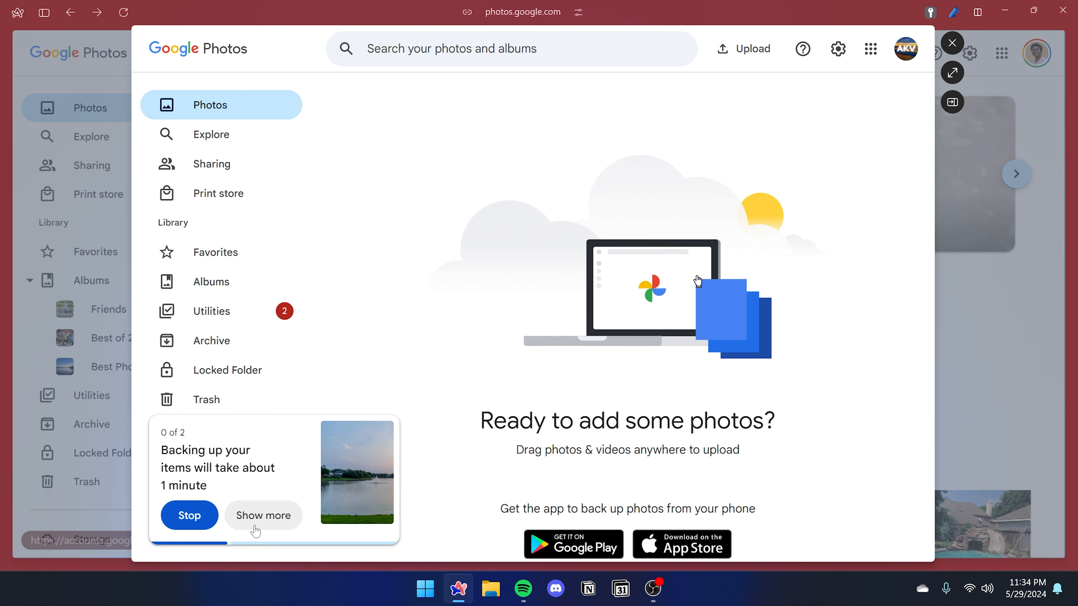
# Dismiss the backup notices in Google Photos and open the uploaded sunset photo
pyautogui.click(255, 532)
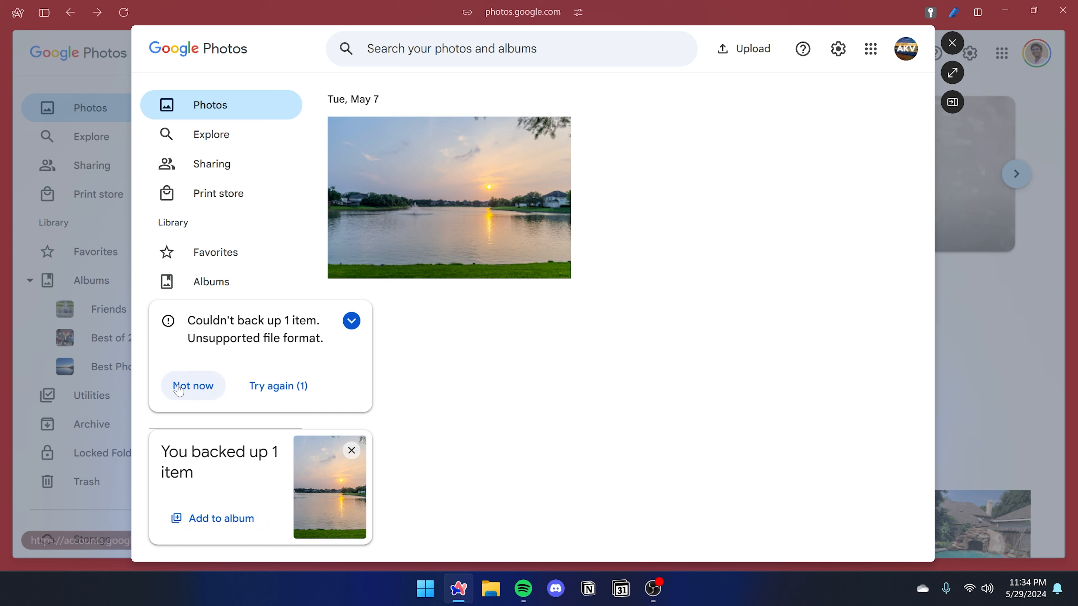
pyautogui.click(192, 386)
pyautogui.click(352, 451)
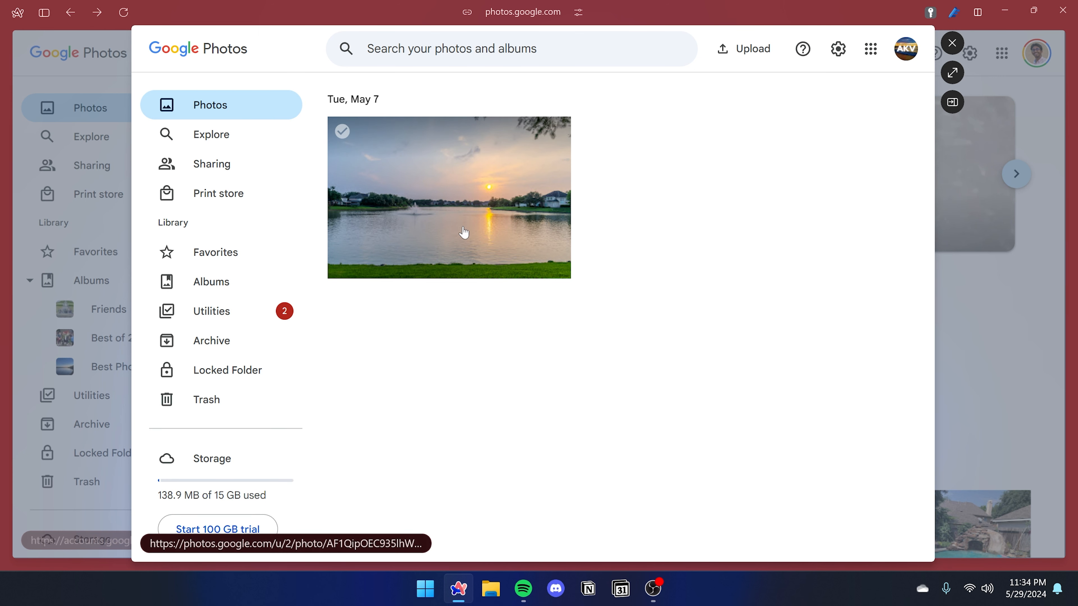
pyautogui.click(394, 195)
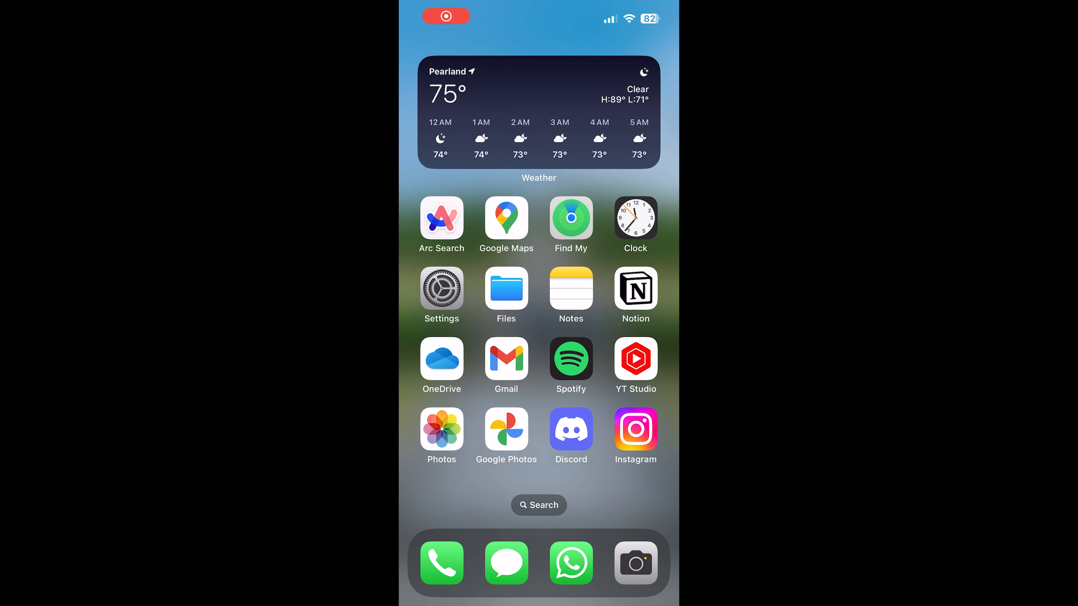
# In the phone's Photos app, open the first sunset photo from May 7, 2024 and examine its file details
pyautogui.click(440, 428)
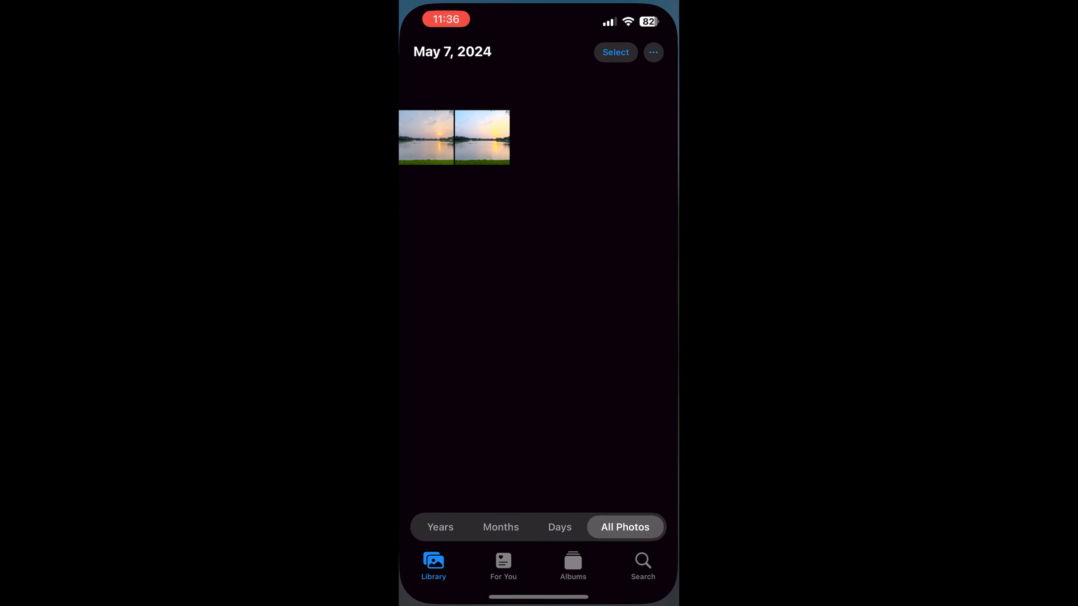
pyautogui.click(425, 138)
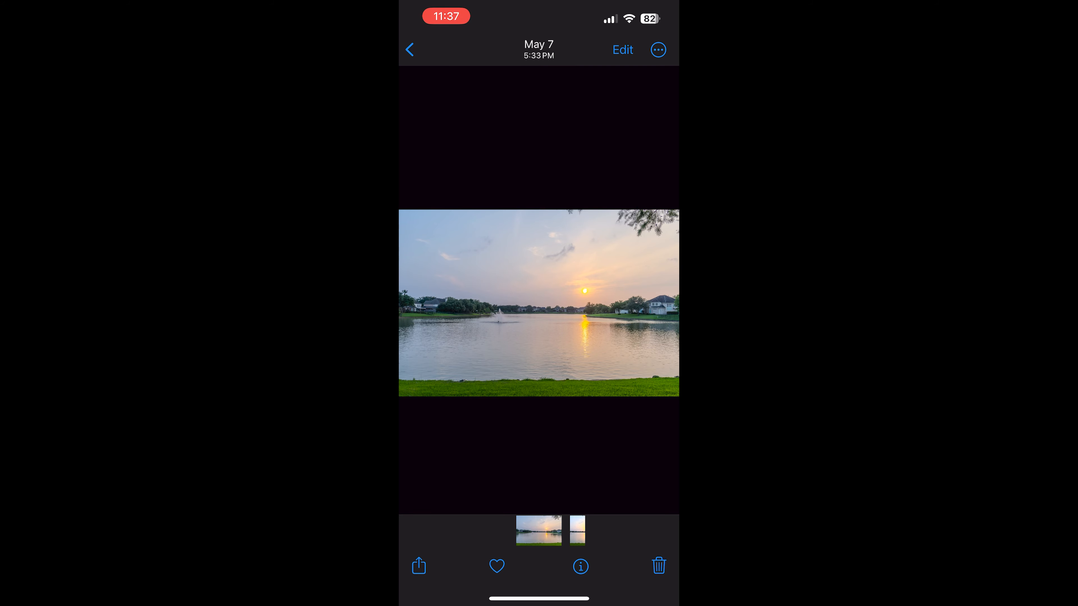
pyautogui.moveTo(615, 318)
pyautogui.mouseDown()
pyautogui.moveTo(458, 318)
pyautogui.moveTo(616, 318)
pyautogui.mouseUp()
pyautogui.click(581, 567)
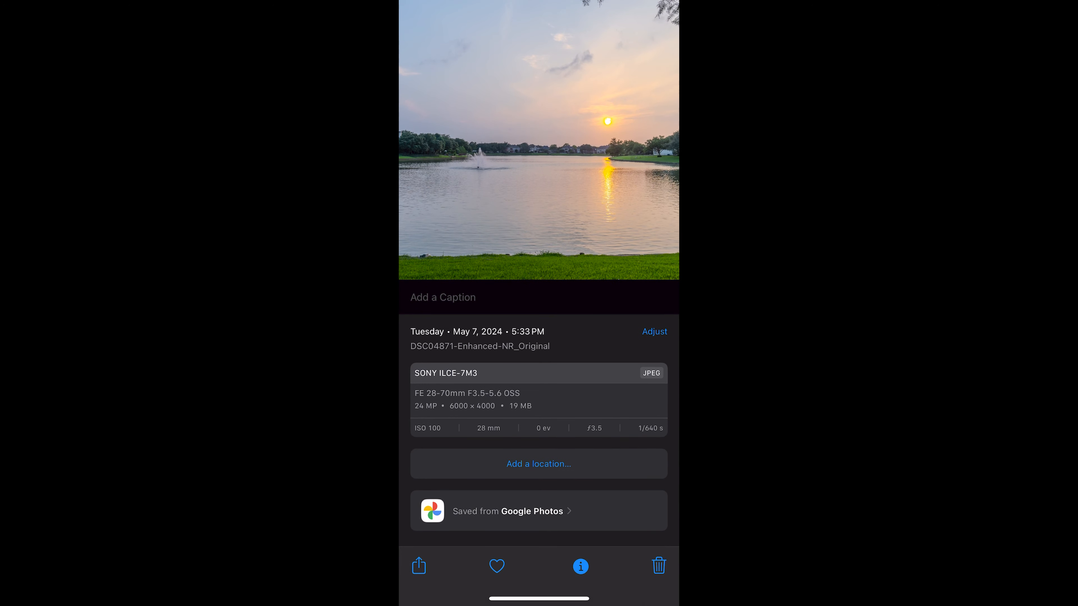